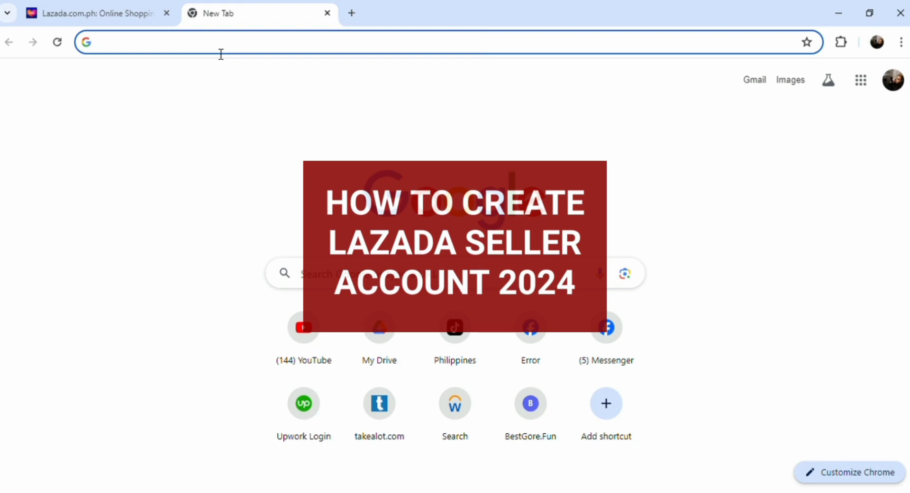
- Type 'lazada seller si' into the new tab's address bar to search for the Lazada seller page
type("lazada s")
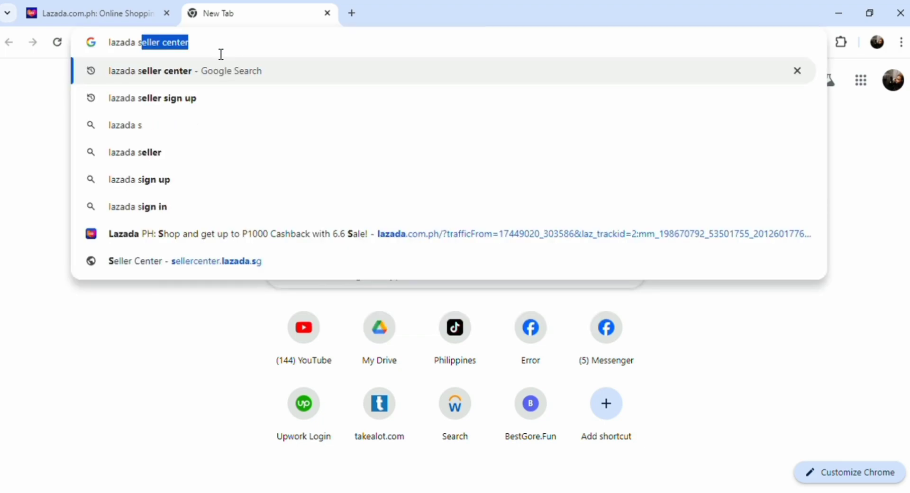
type("eller ")
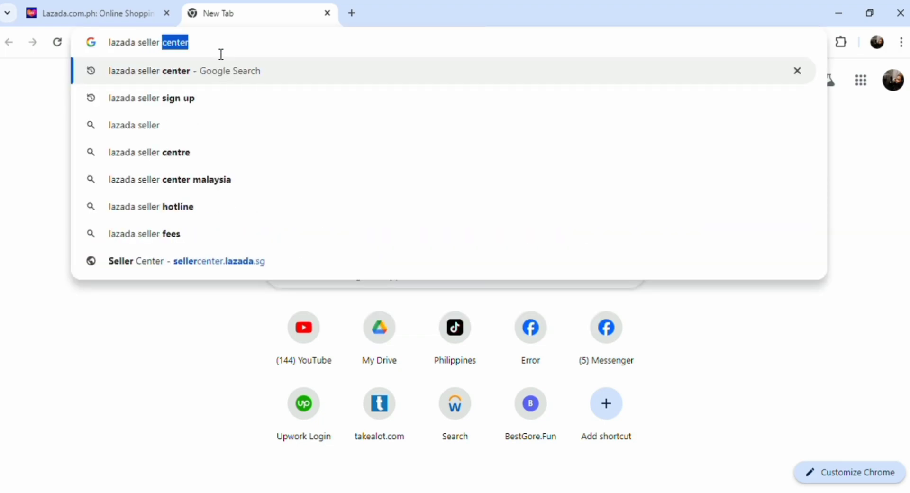
type("si")
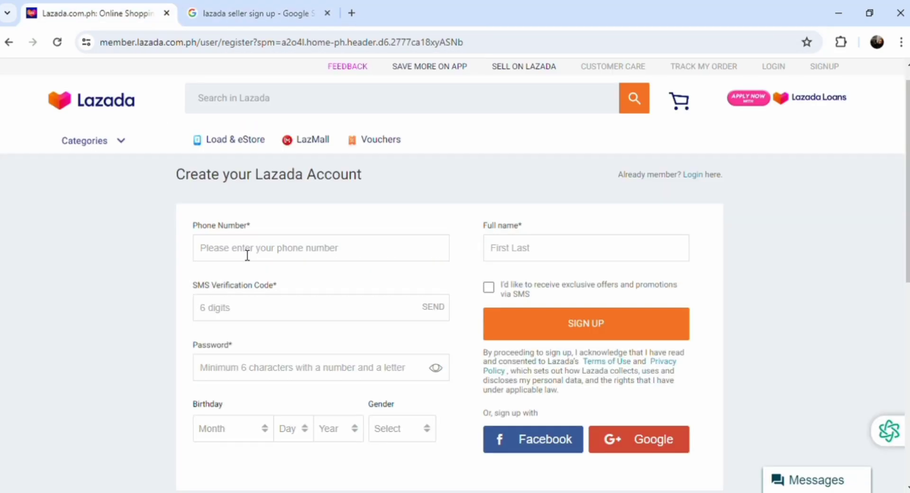
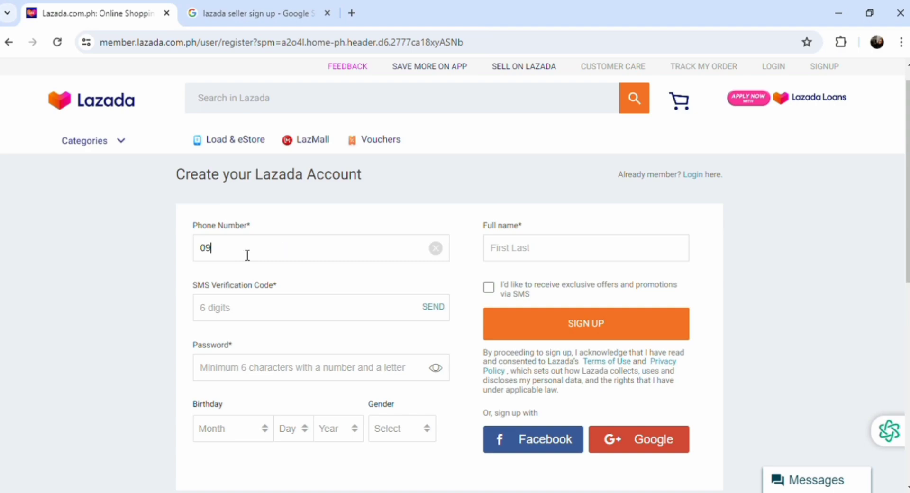
- Enter the account phone number and a masked password on the Create your Lazada Account form
left_click(244, 370)
type("a")
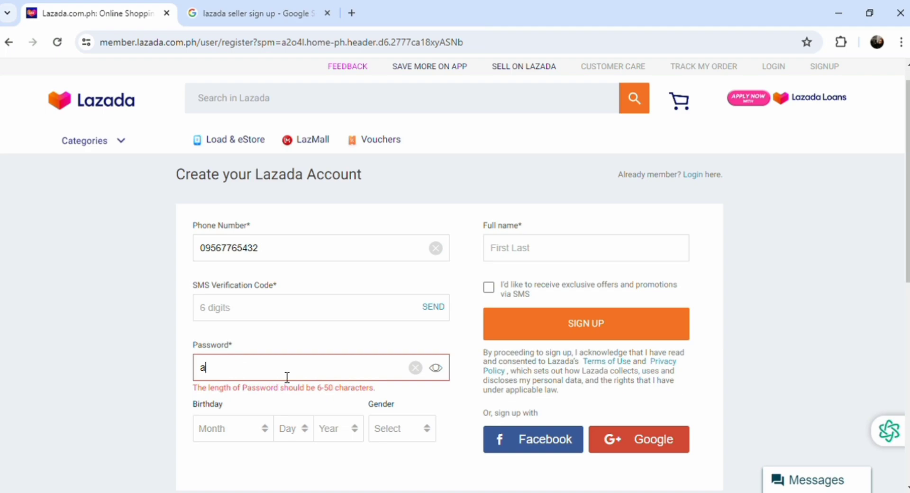
left_click(436, 368)
type("aaaaa")
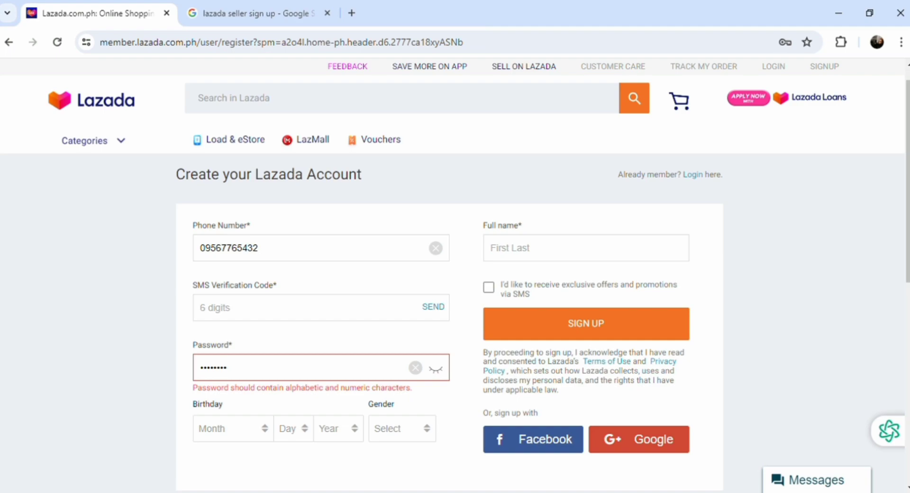
scroll(450, 284, "down", 3)
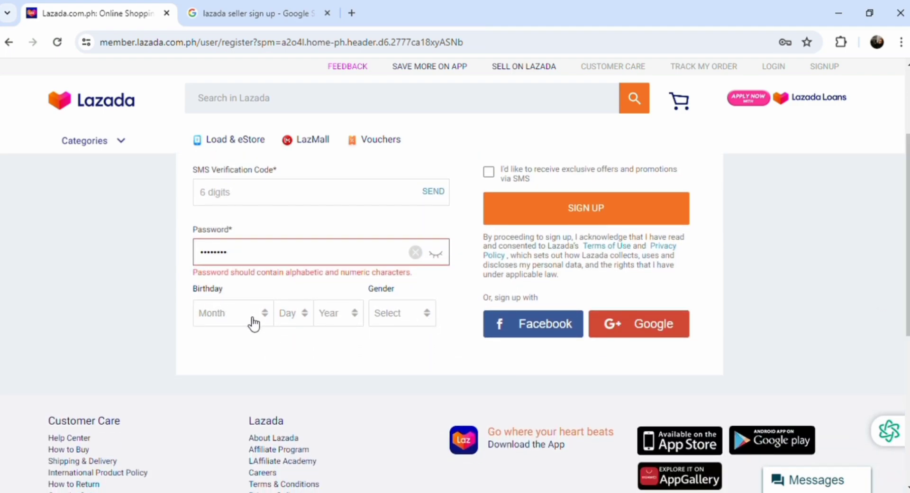
- Pick May and 07 for the birthday and male for gender from the registration dropdowns
left_click(254, 323)
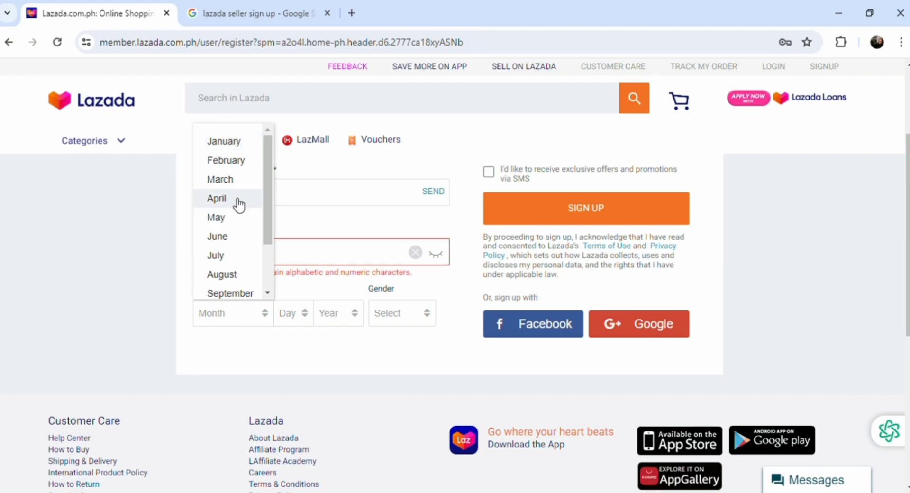
left_click(216, 217)
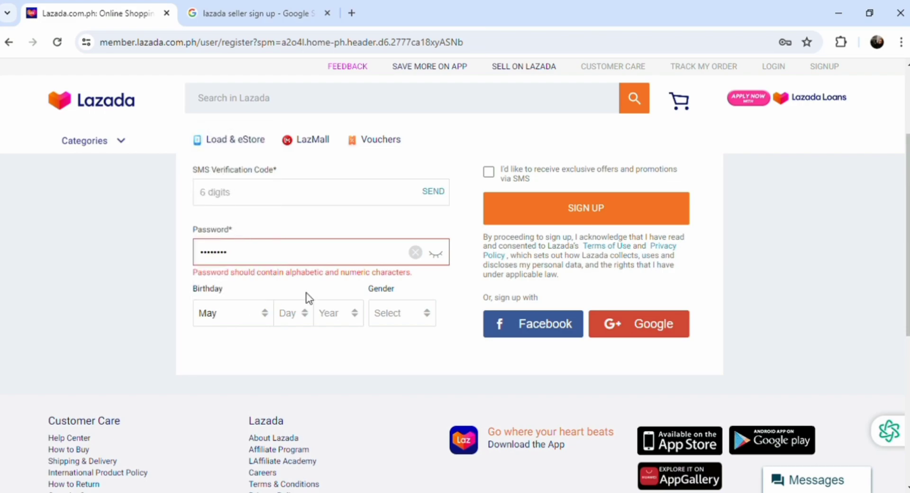
left_click(311, 319)
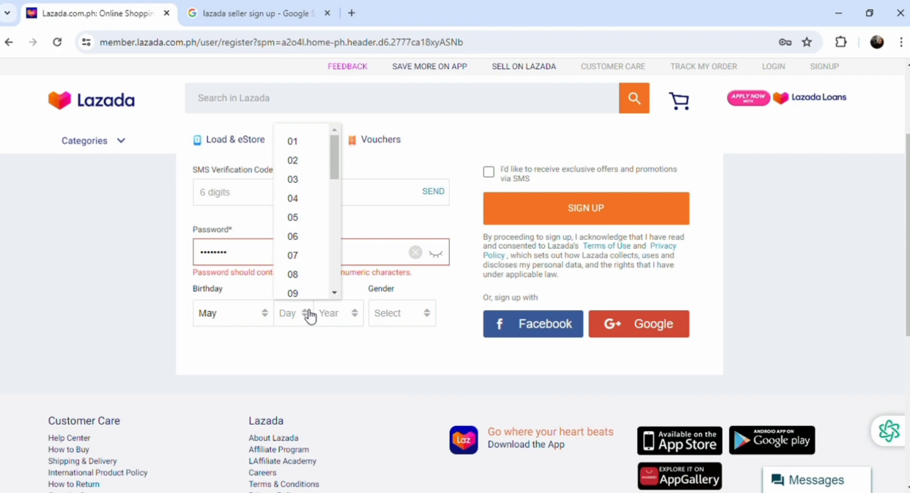
left_click(299, 252)
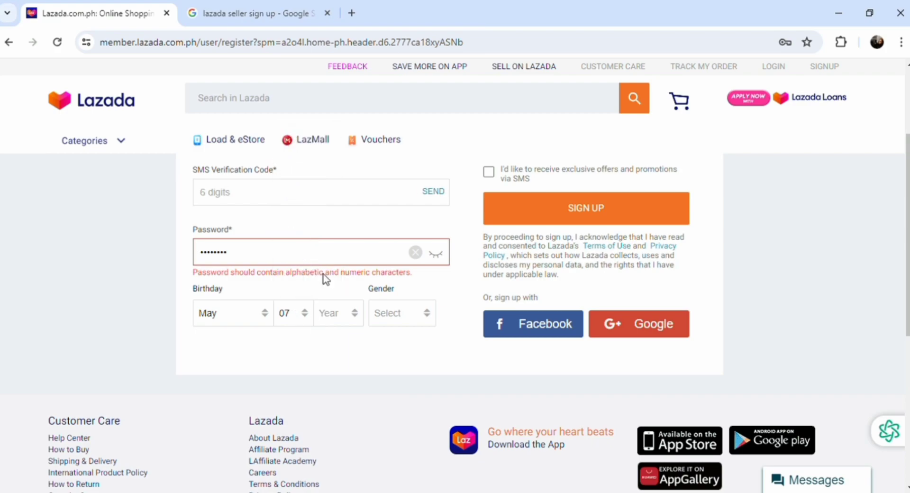
left_click(389, 320)
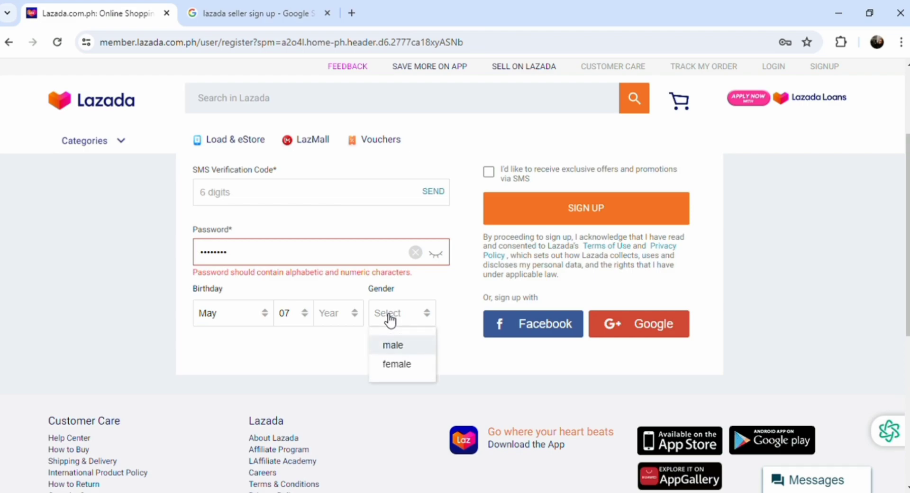
left_click(396, 346)
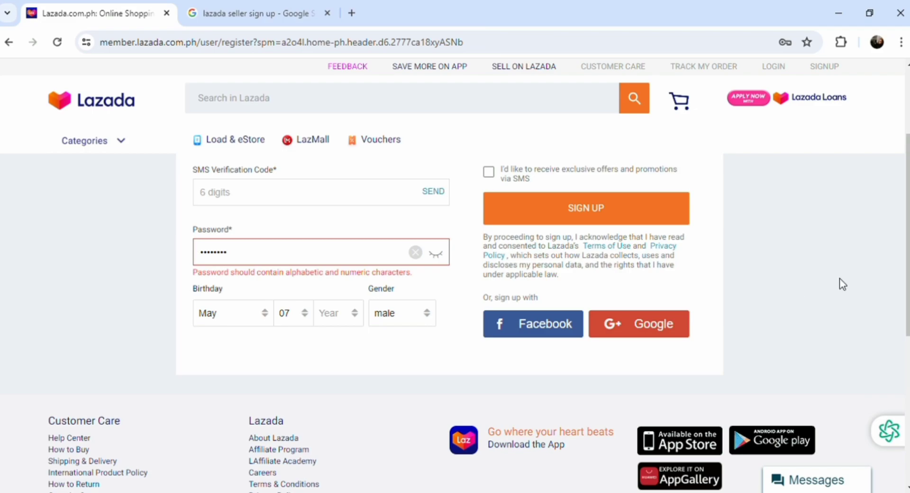
- Fill in the account holder's full name and tick the SMS offers and promotions checkbox
scroll(905, 148, "up", 3)
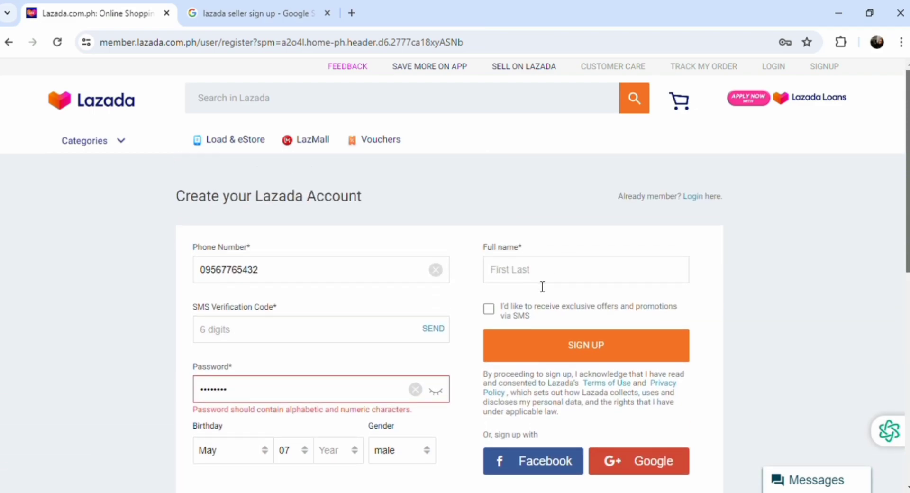
left_click(533, 283)
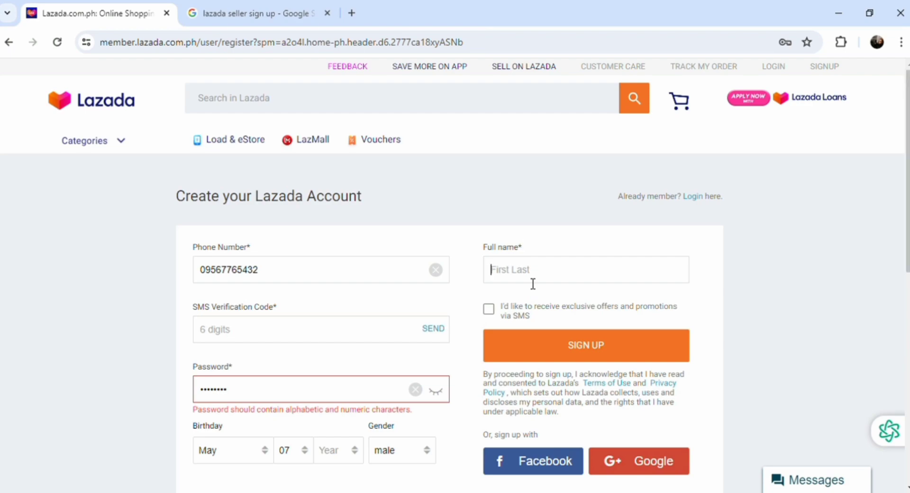
type("dena")
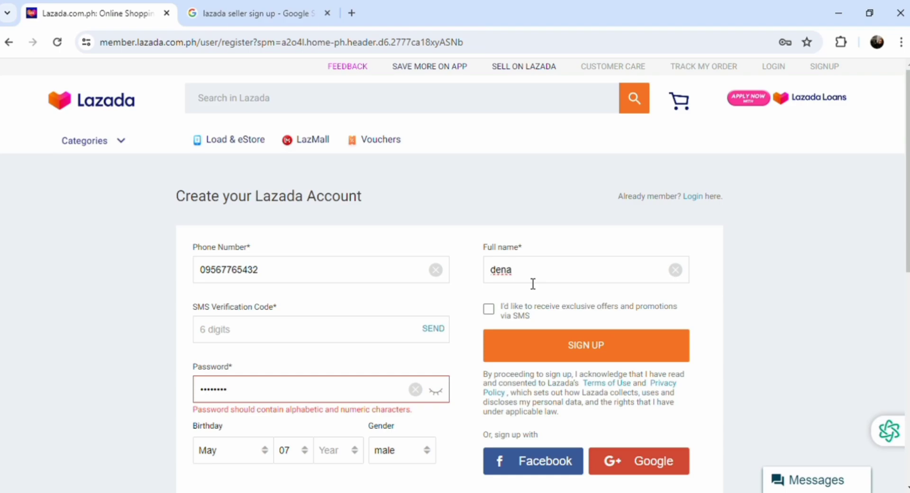
type("rez")
scroll(455, 285, "down", 1)
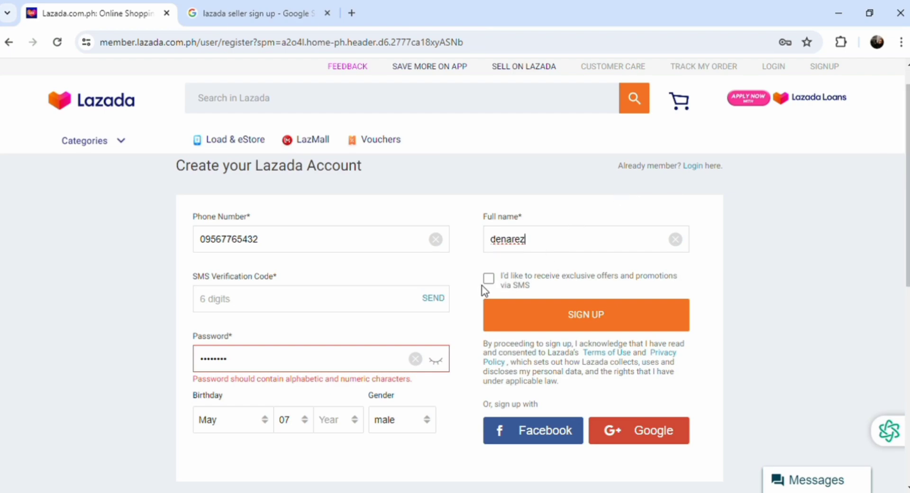
left_click_drag(502, 279, 603, 287)
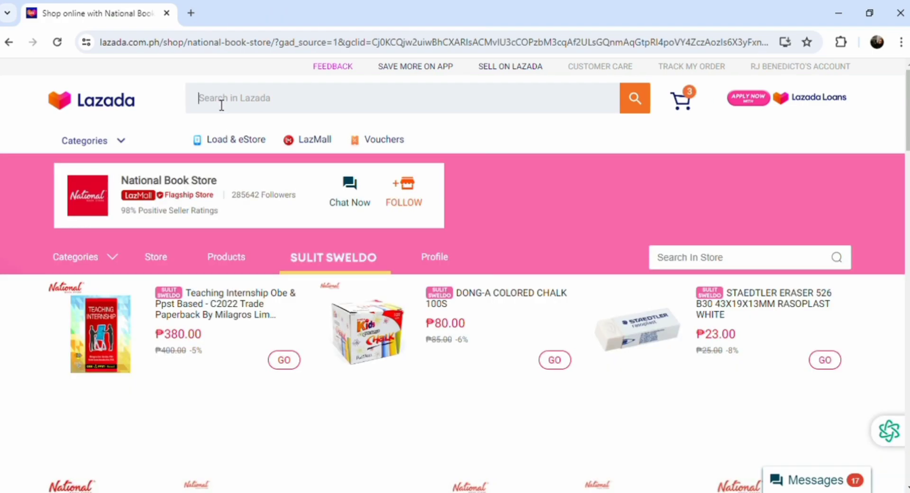
- Search Lazada for 'boxing', choose the Boxing gloves suggestion, and browse the 3012 results
left_click(221, 105)
type("boxing")
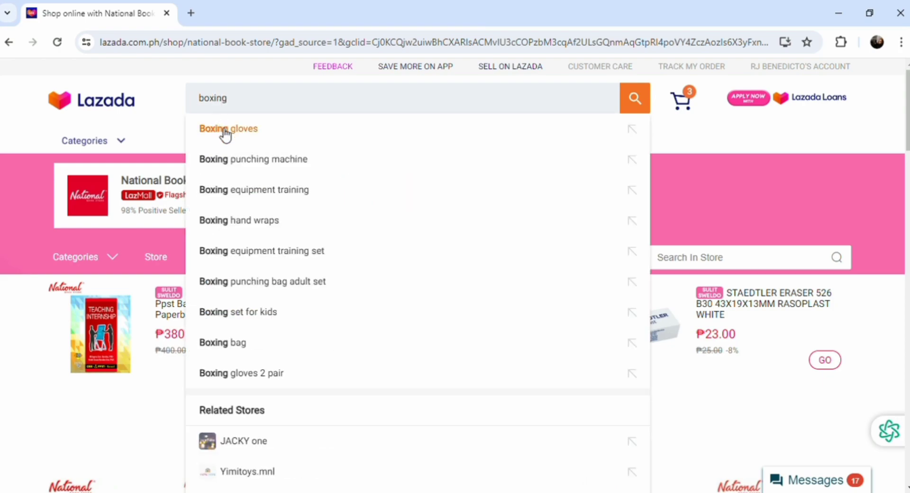
left_click(224, 130)
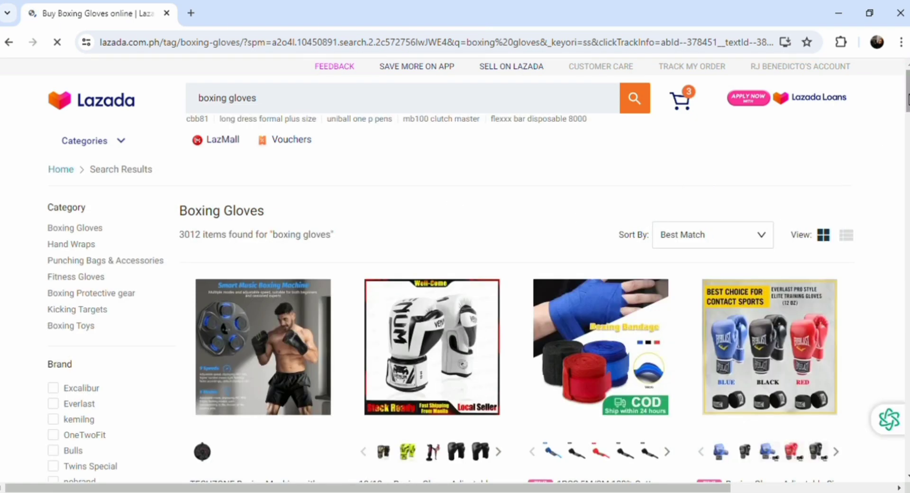
scroll(908, 100, "down", 2)
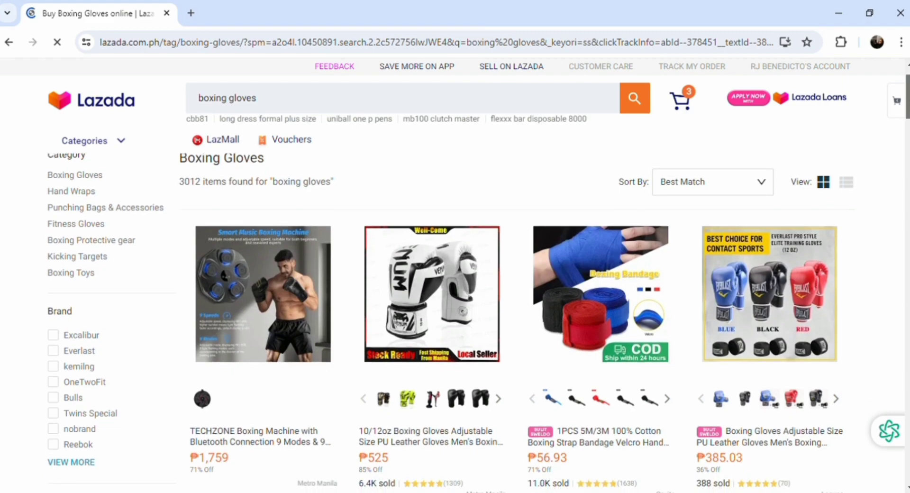
scroll(907, 100, "down", 7)
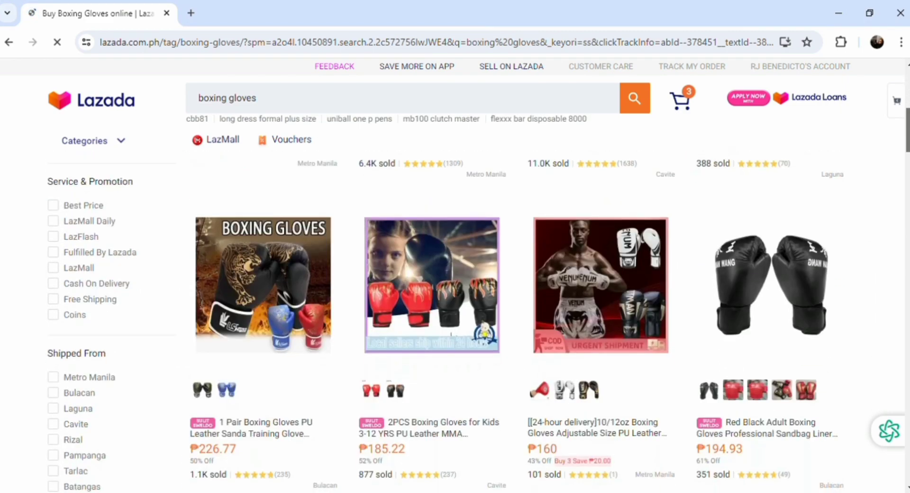
scroll(455, 276, "down", 9)
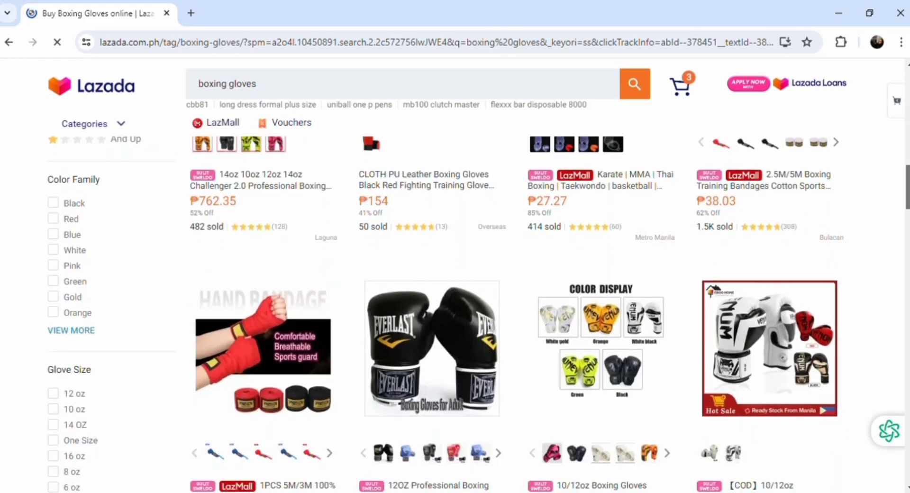
scroll(896, 76, "up", 10)
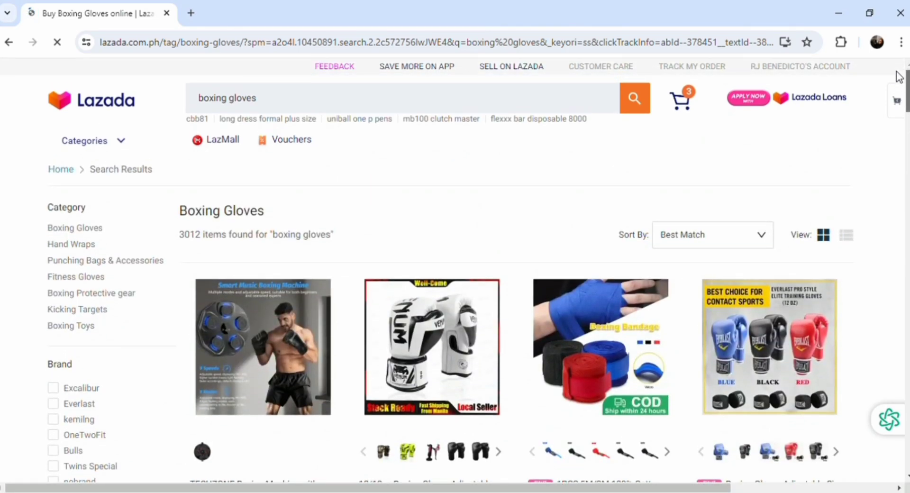
scroll(898, 95, "down", 3)
scroll(897, 94, "down", 2)
scroll(897, 95, "up", 4)
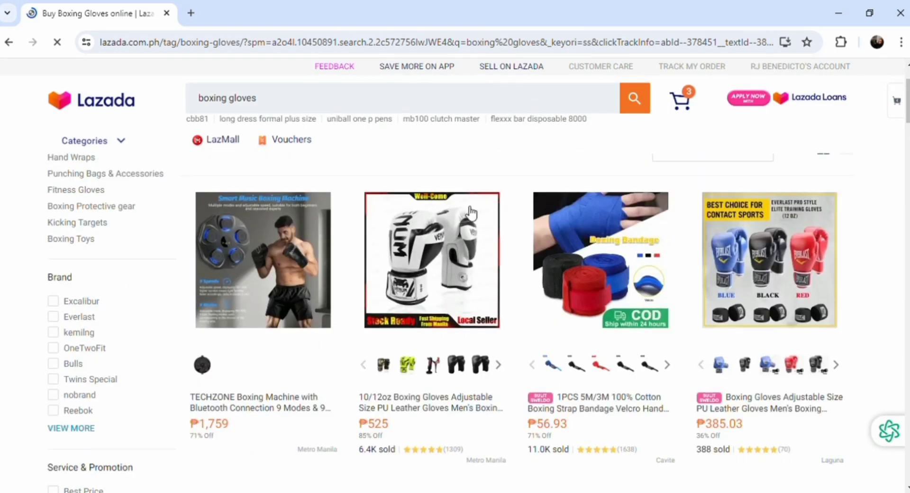
- Open the white 10/12oz boxing gloves listing and Buy Now at ₱525.00 in 10oz Black gold
left_click(459, 236)
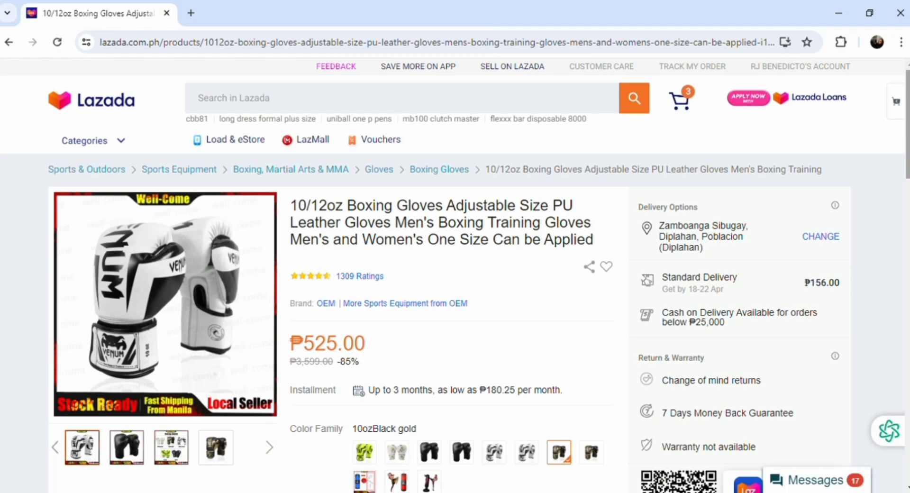
scroll(479, 281, "down", 2)
scroll(617, 286, "down", 3)
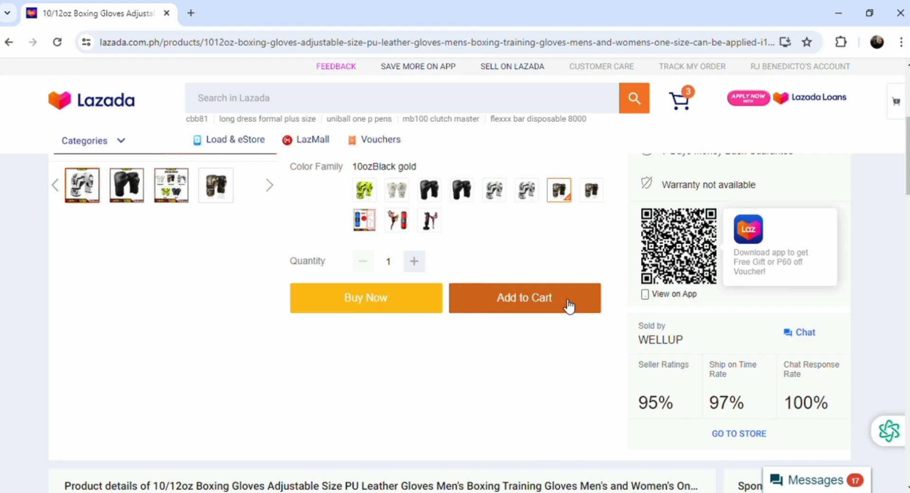
left_click(407, 300)
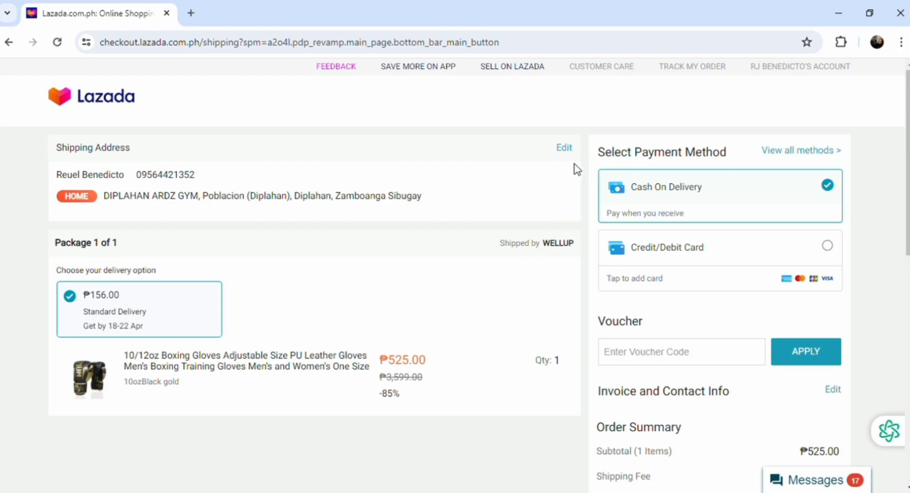
left_click_drag(575, 170, 687, 199)
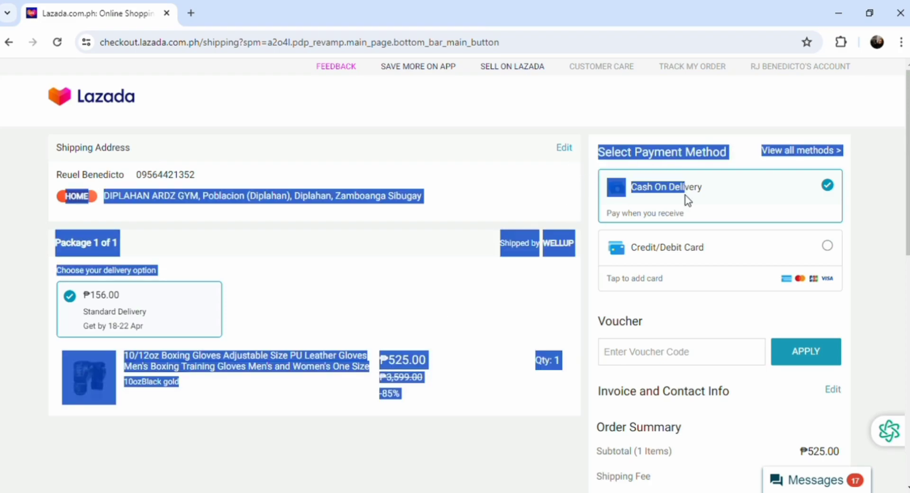
left_click(485, 190)
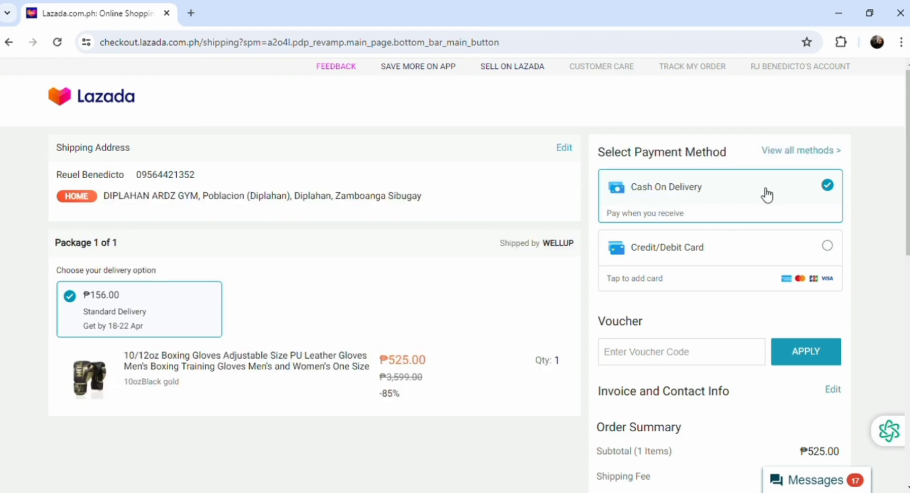
- Try the Credit/Debit Card option with no card details, close the panel, and return to the gloves page
left_click(828, 246)
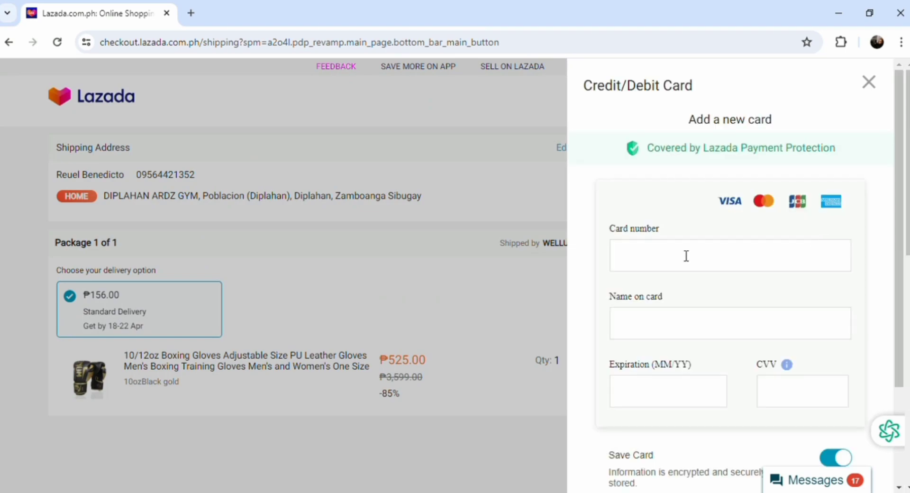
left_click(687, 257)
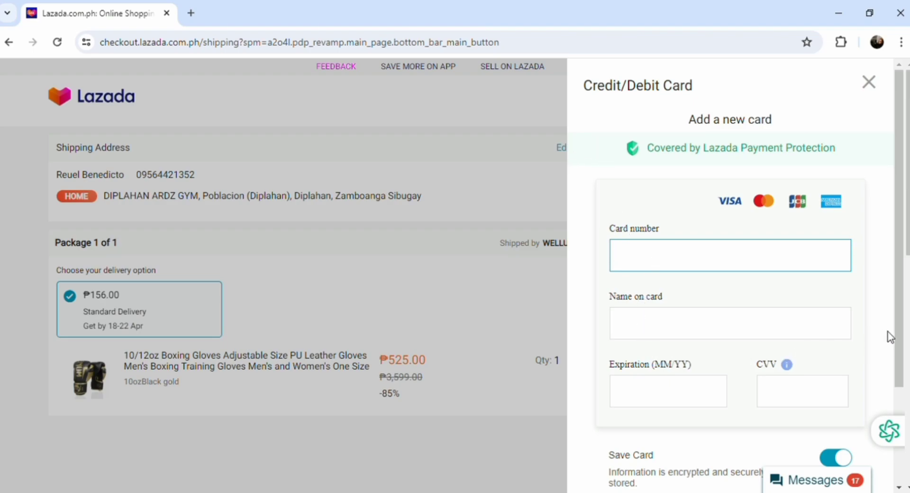
left_click_drag(897, 345, 891, 411)
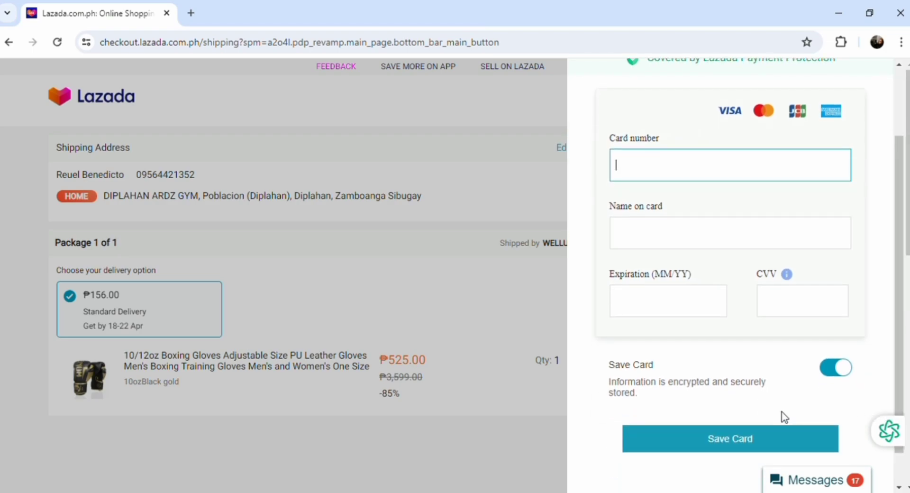
left_click(468, 293)
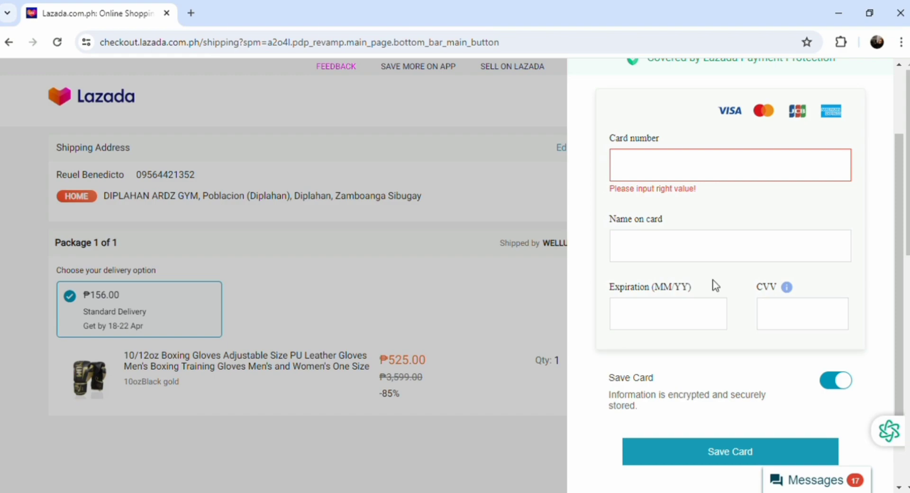
left_click_drag(905, 269, 894, 173)
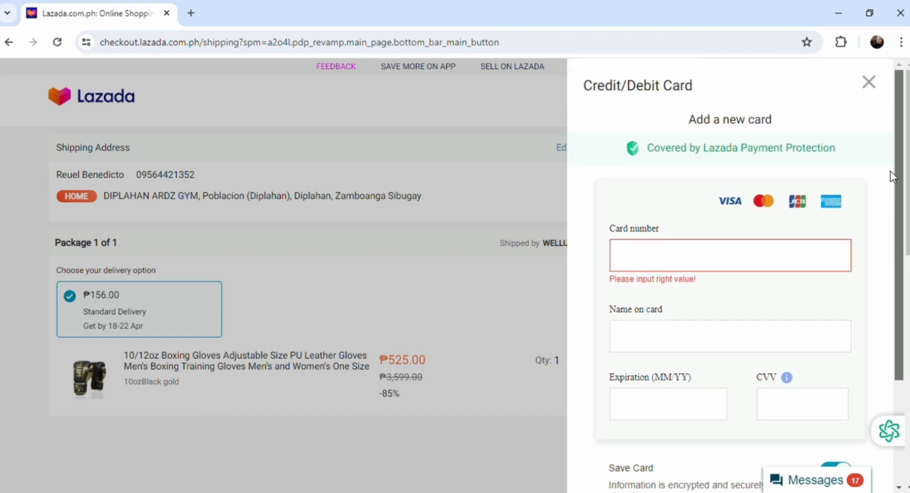
left_click(870, 85)
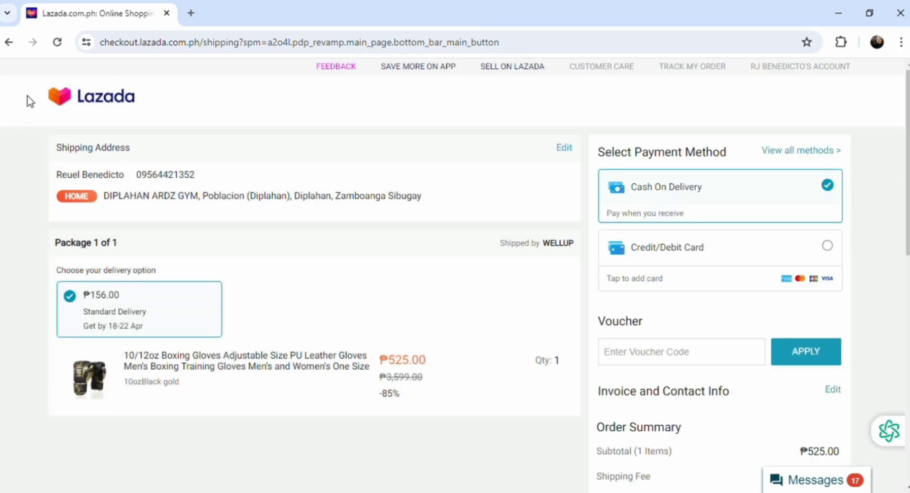
left_click(9, 42)
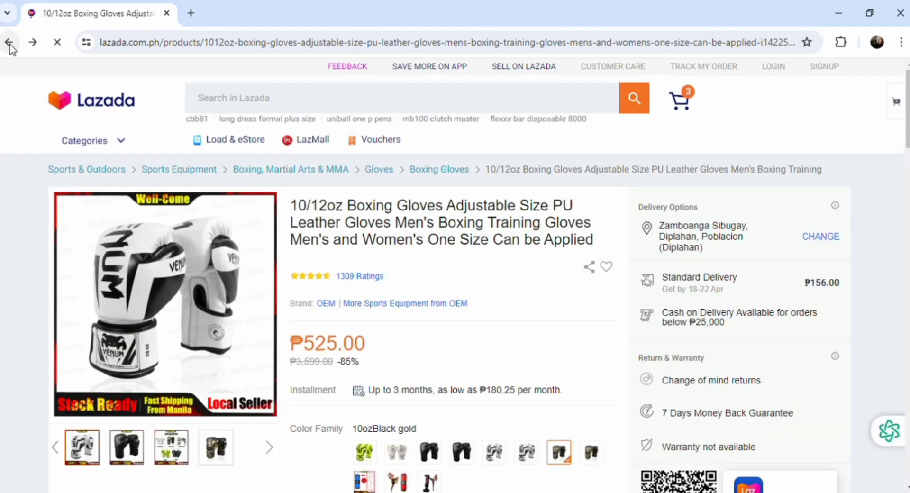
- Go back to Help Center, open the 3-item cart, and scroll through the Just For You recommendations
left_click(10, 45)
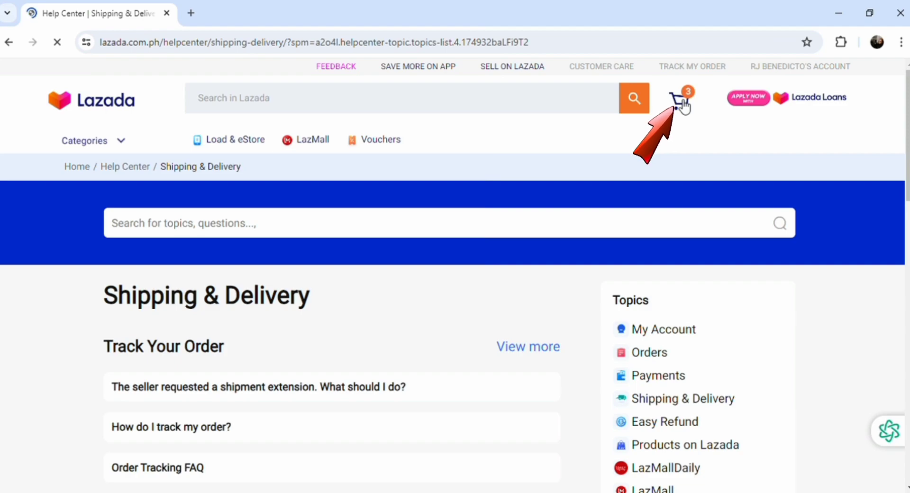
left_click(684, 106)
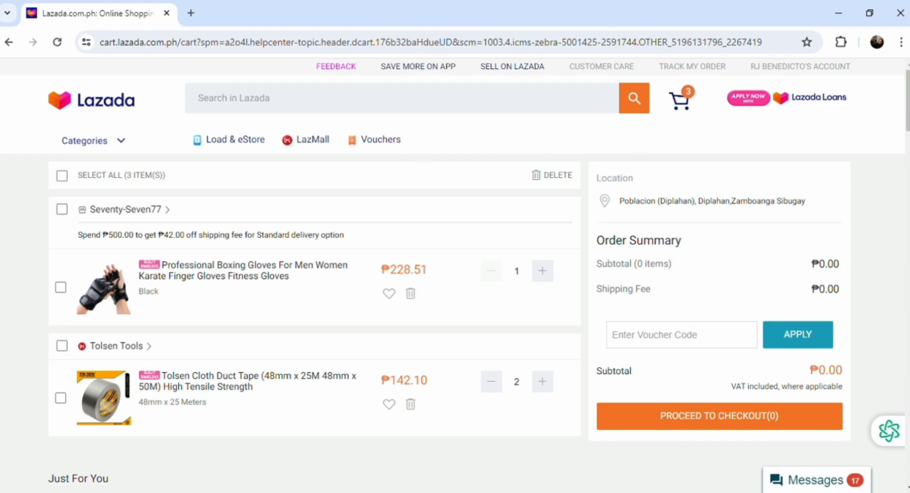
scroll(907, 101, "down", 8)
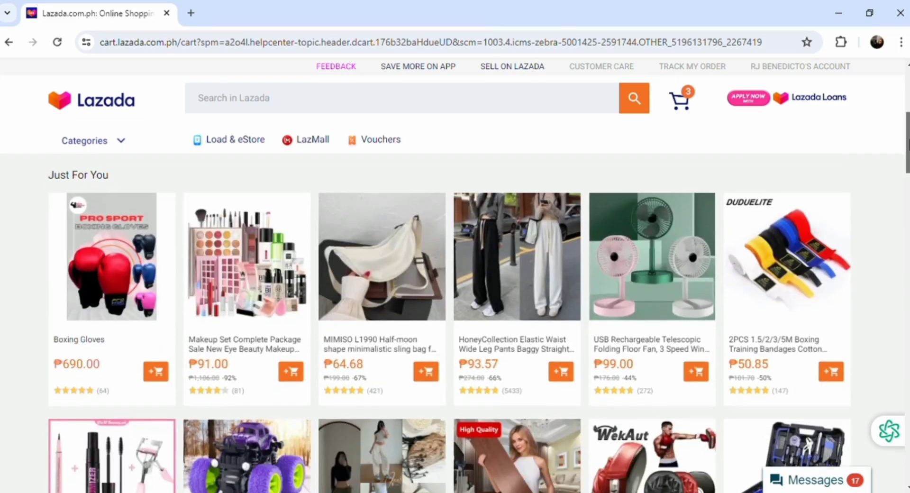
scroll(450, 313, "down", 6)
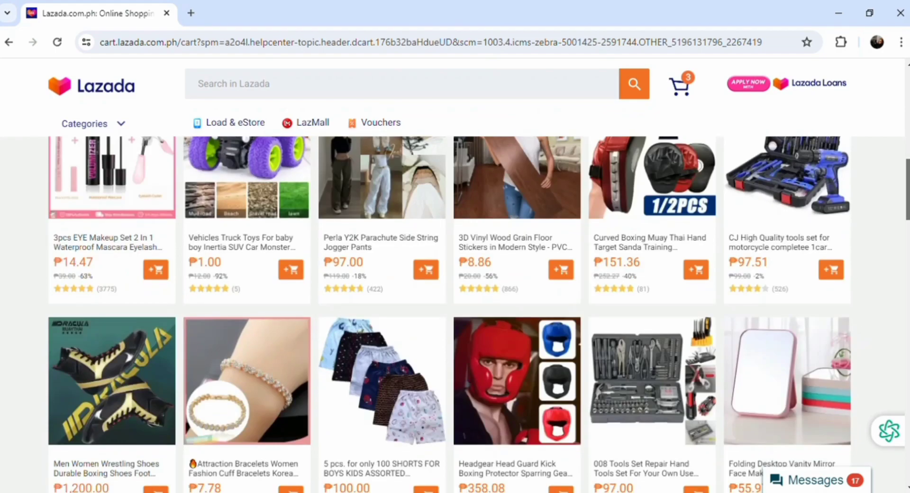
scroll(449, 313, "down", 8)
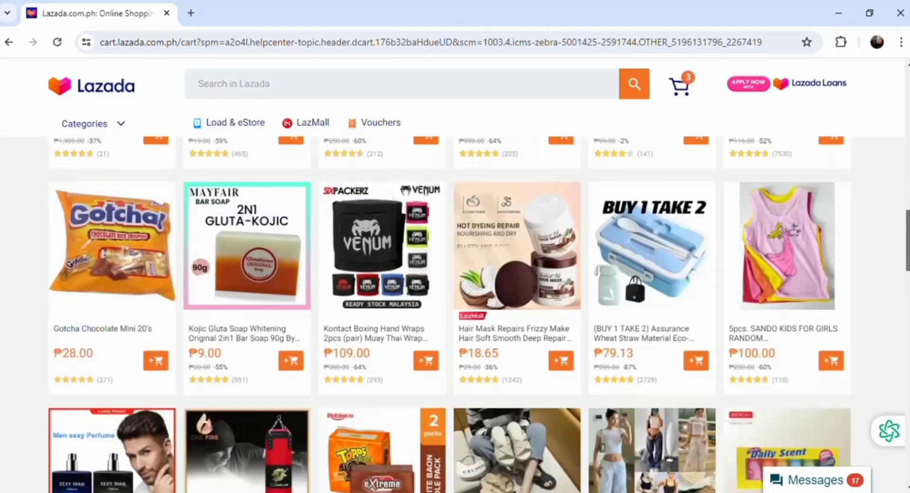
- Google 'lazada seller sign up' in a new tab and open the Lazada Seller Center result
key("ctrl+t")
left_click(120, 46)
type("lazada")
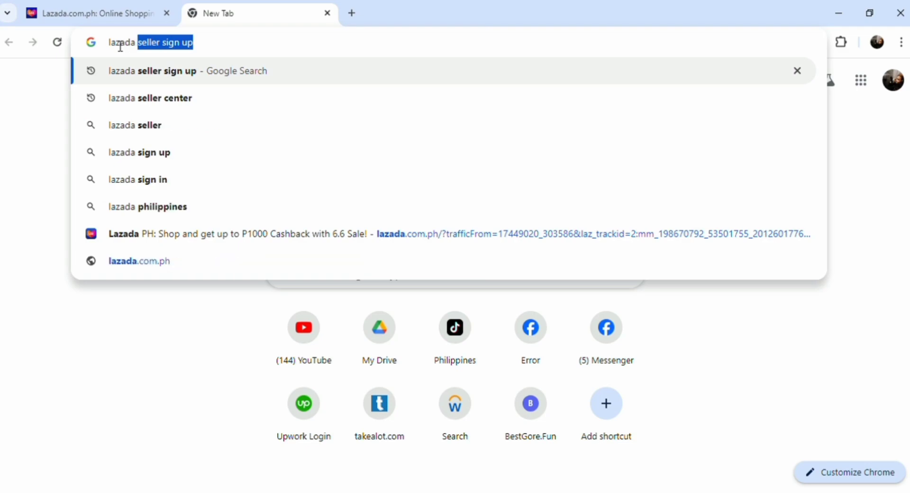
key("Return")
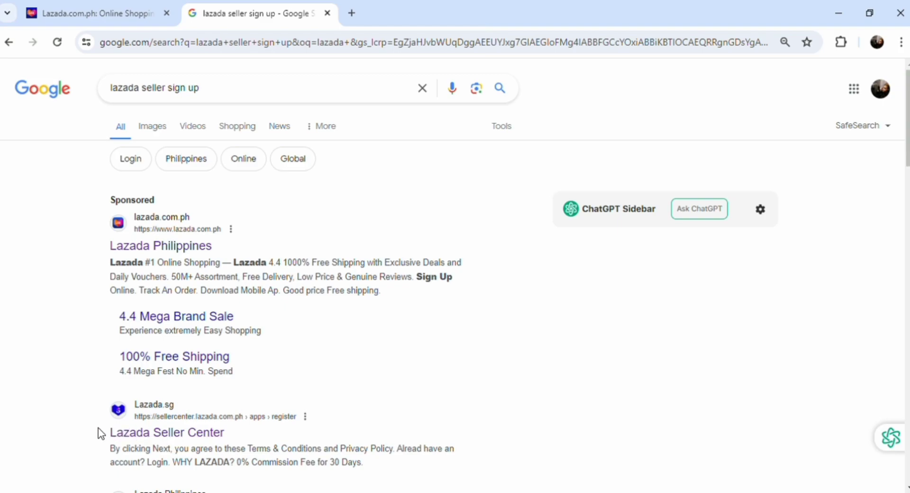
left_click_drag(98, 427, 227, 435)
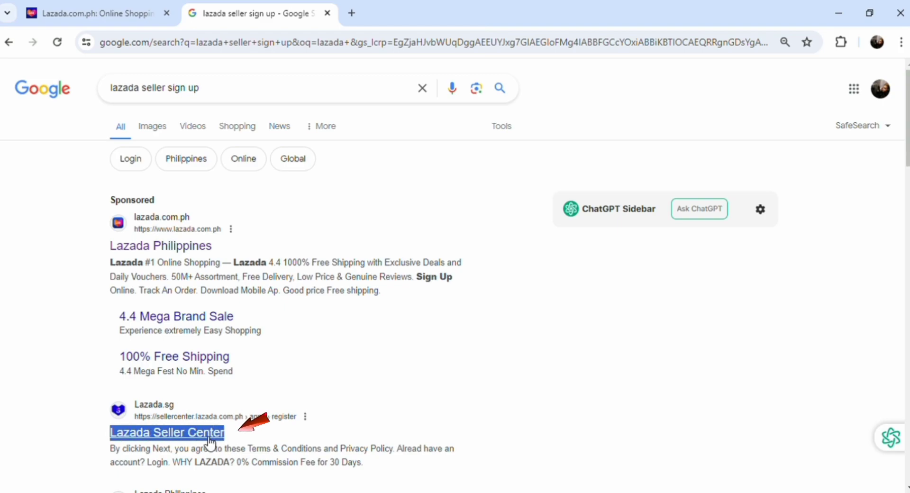
left_click(208, 442)
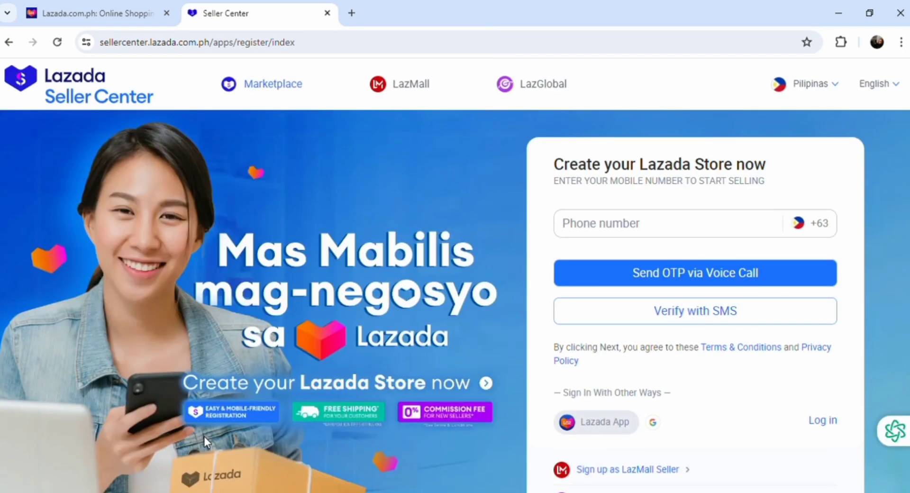
- Leave the Create your Lazada Store form and open the seller Login with Password page
left_click(688, 235)
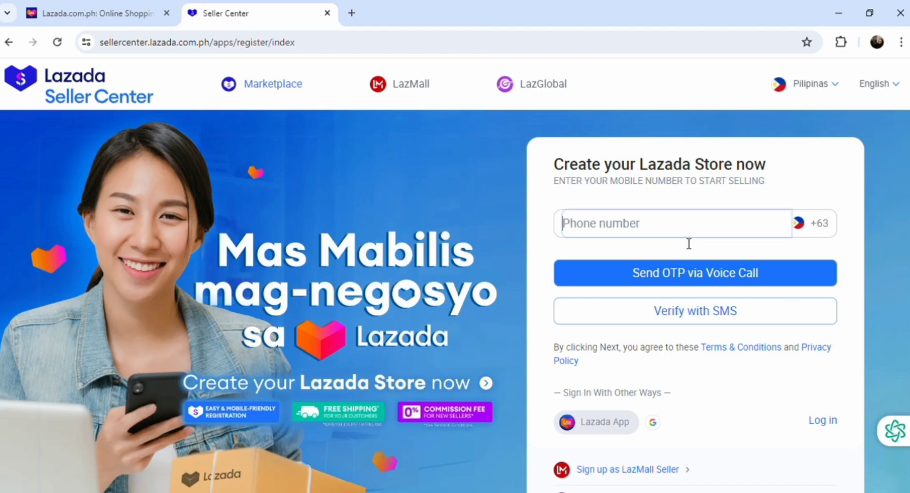
left_click(813, 232)
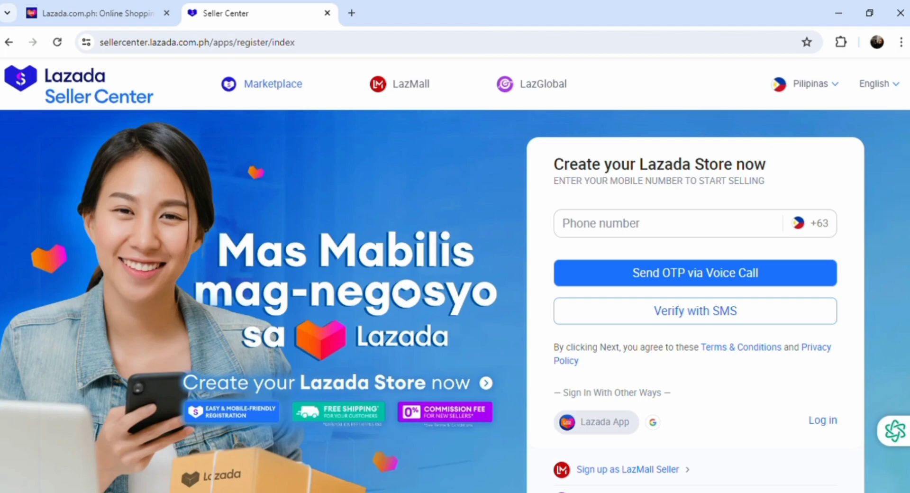
scroll(455, 301, "down", 3)
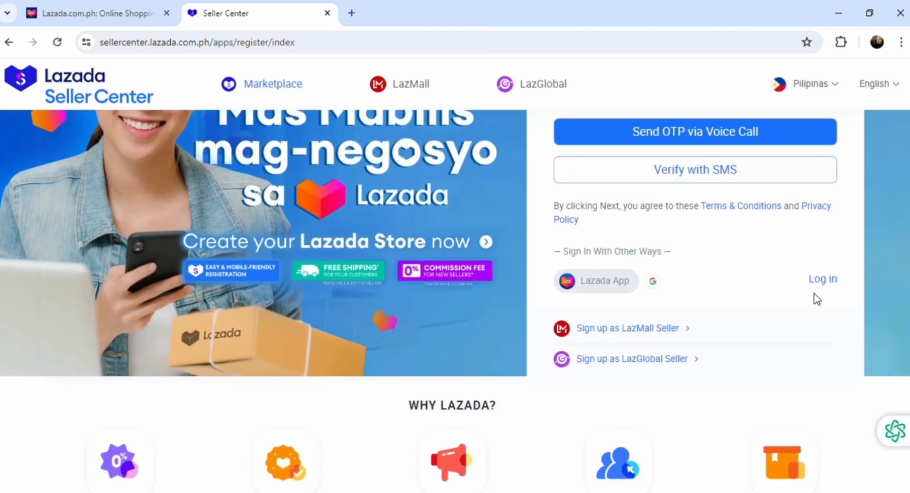
left_click(826, 281)
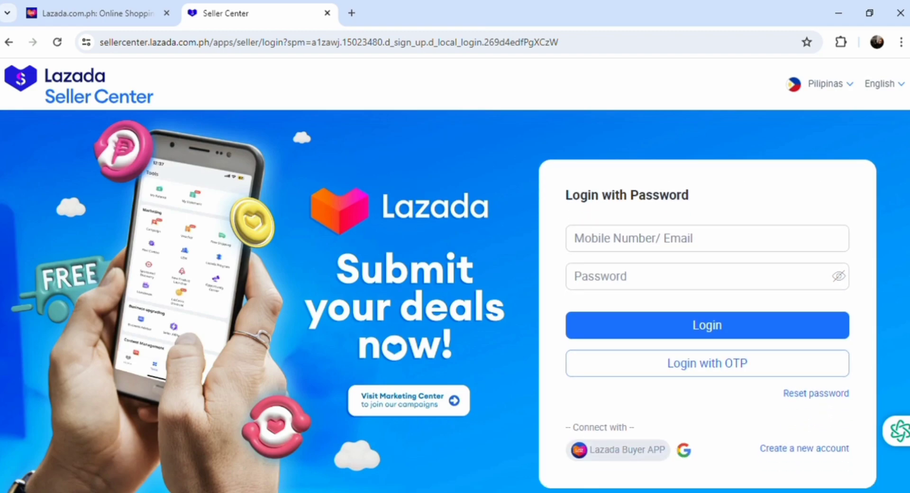
- Sign in with a Google account and log in to the seller home dashboard
left_click(684, 451)
left_click(556, 441)
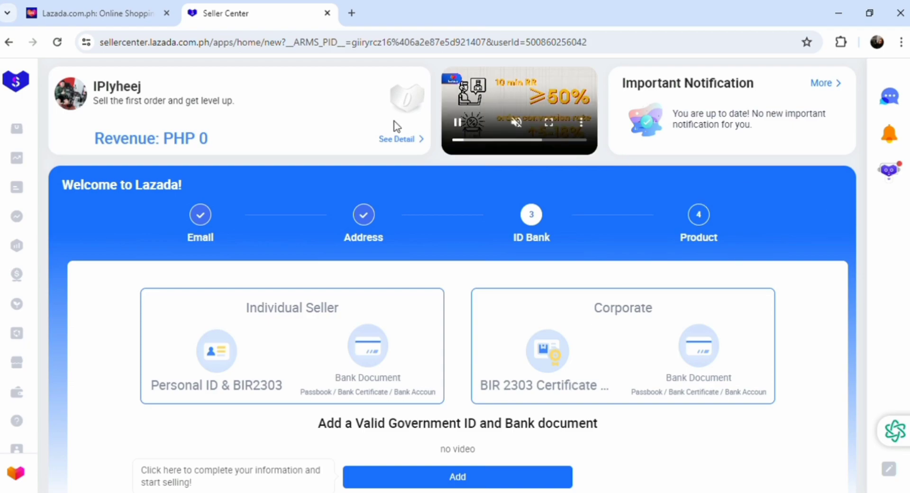
- Open the Add Products form from the Products sidebar menu
mouse_move(18, 130)
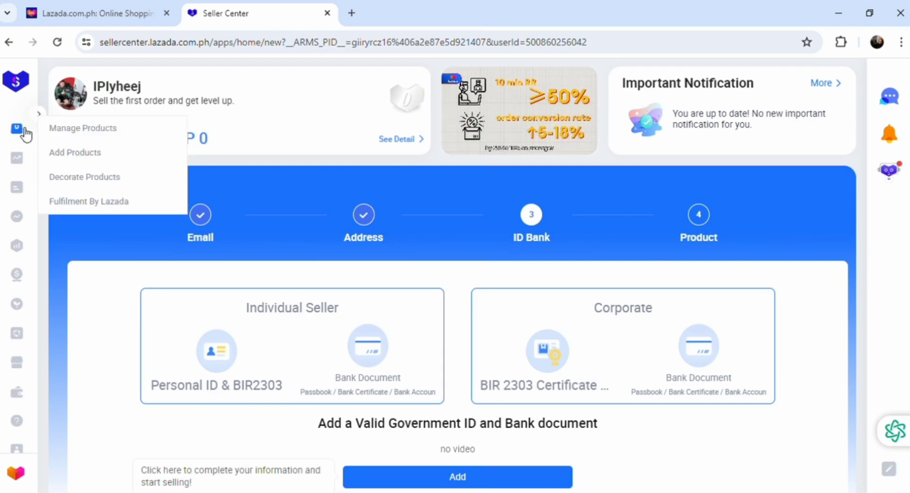
mouse_move(21, 159)
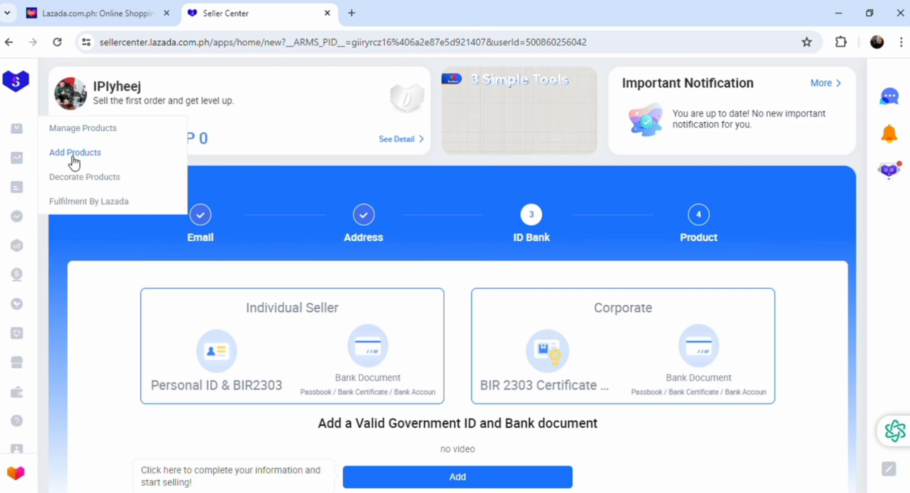
left_click(73, 154)
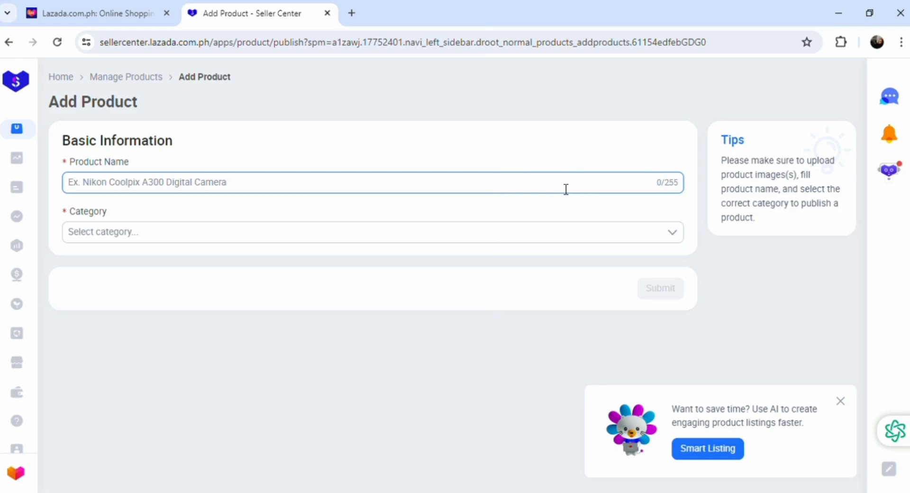
- Name the product 'boxing gloves' and search categories for 'sports' and 'boxi', picking a match
left_click(513, 185)
type("b")
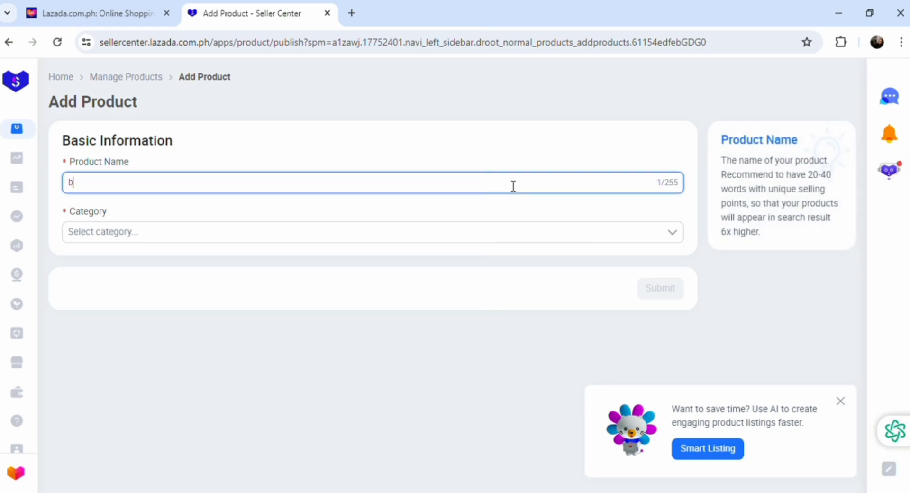
type("oxing ")
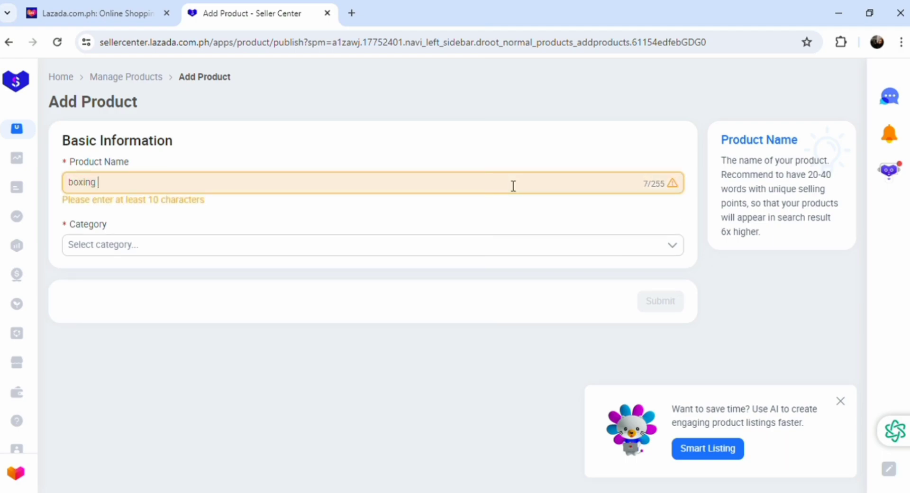
type("gloves")
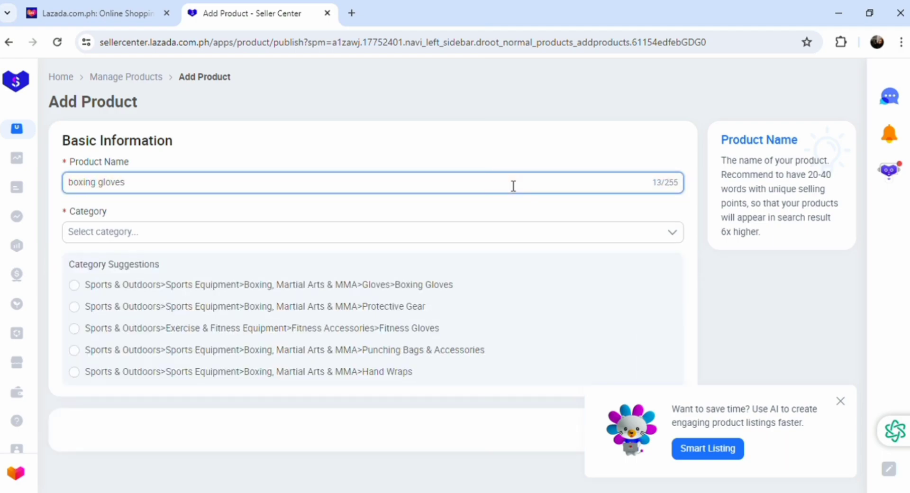
left_click(351, 235)
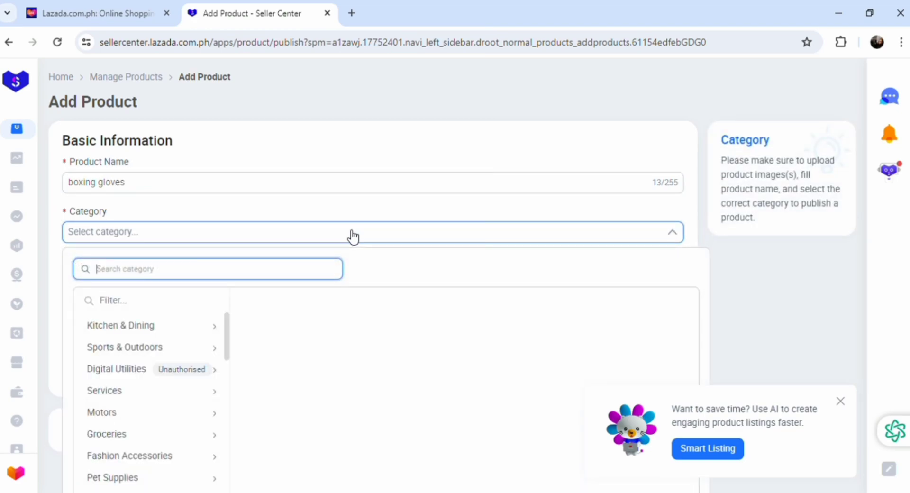
type("sports")
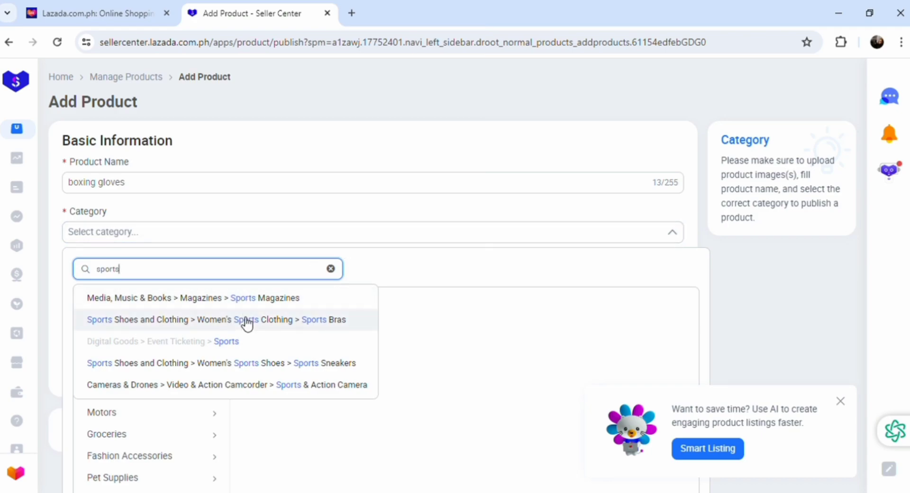
type("box")
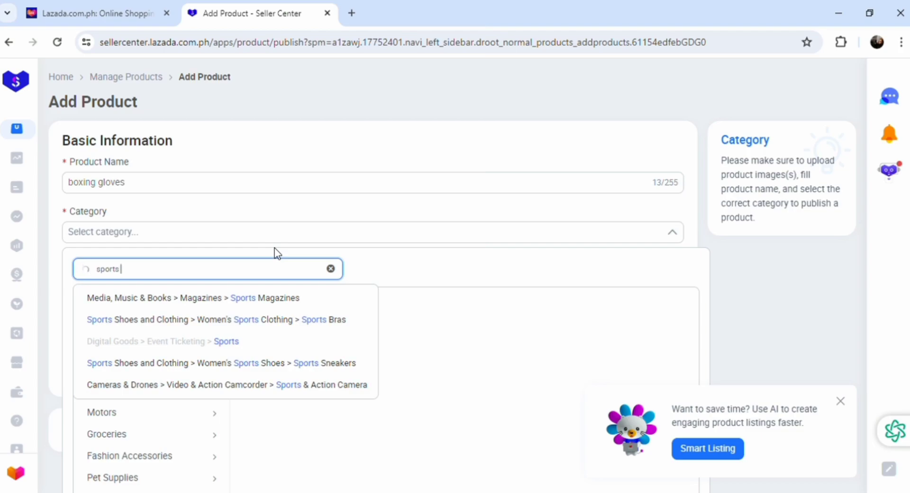
type("i")
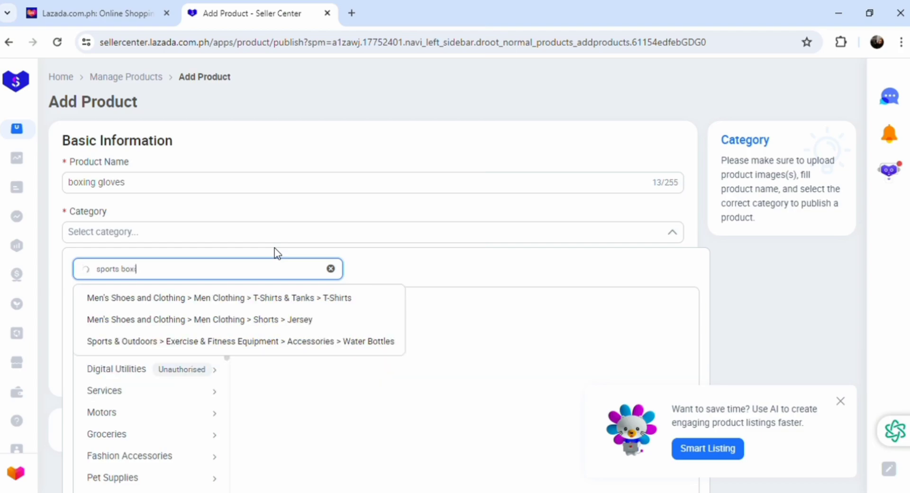
left_click(225, 298)
- Choose the Boxing, Martial Arts & MMA > Hand Wraps category and scroll to the specification fields
left_click(672, 232)
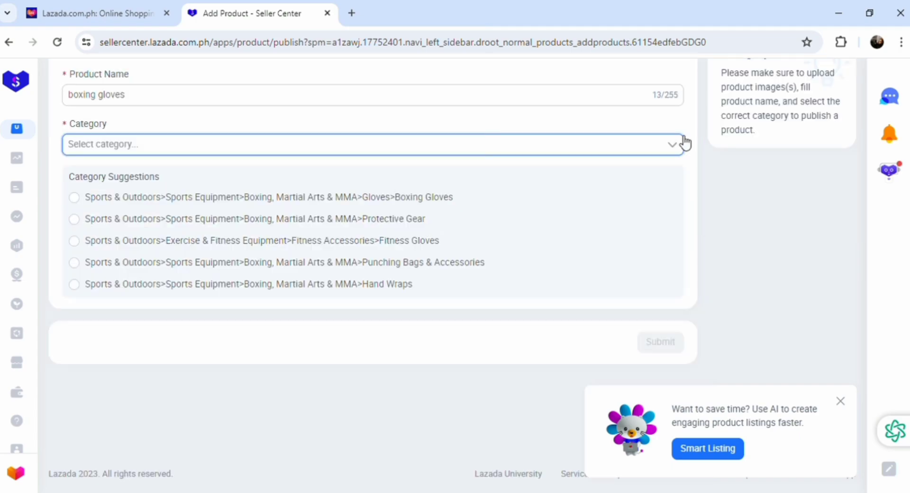
key("F5")
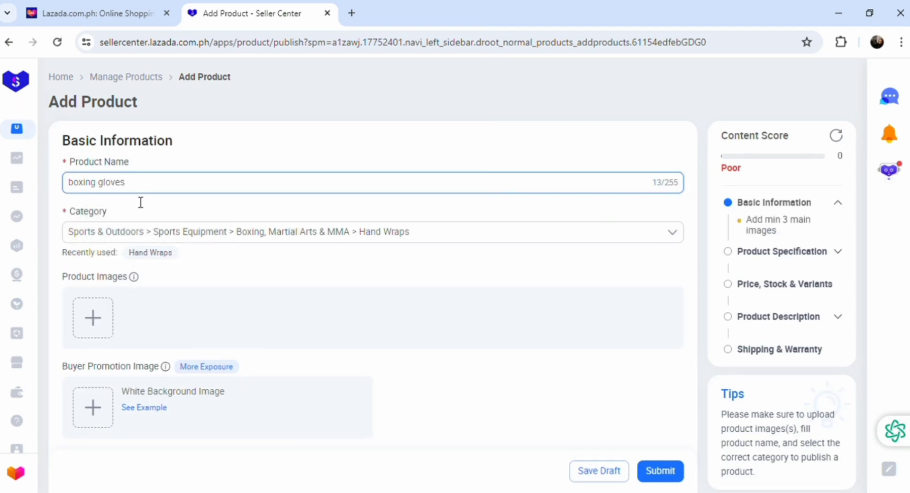
mouse_move(101, 317)
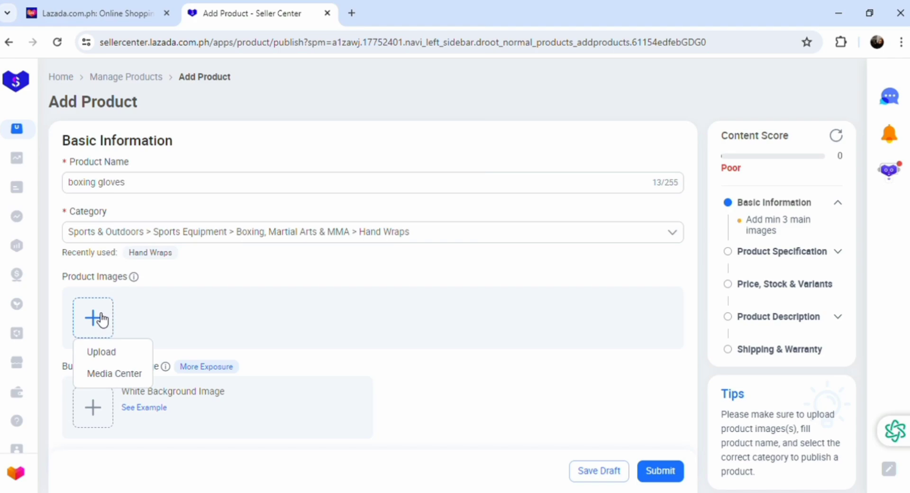
mouse_move(108, 416)
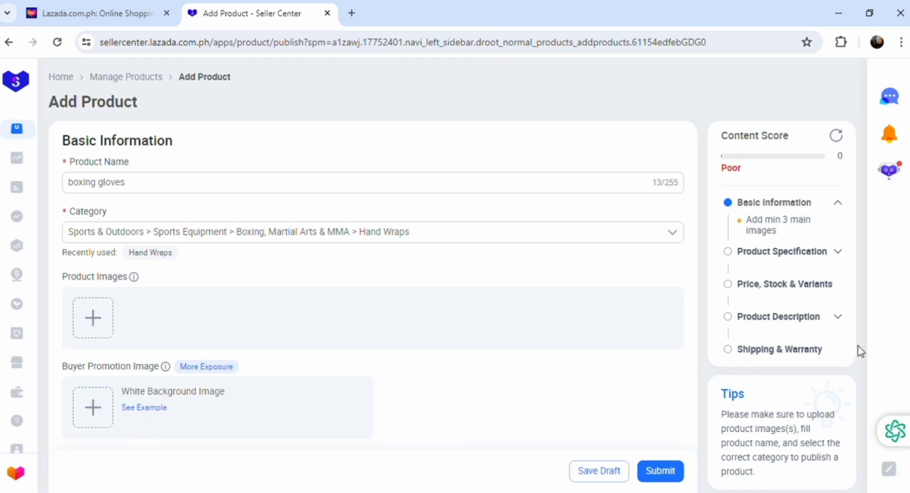
scroll(372, 274, "down", 1)
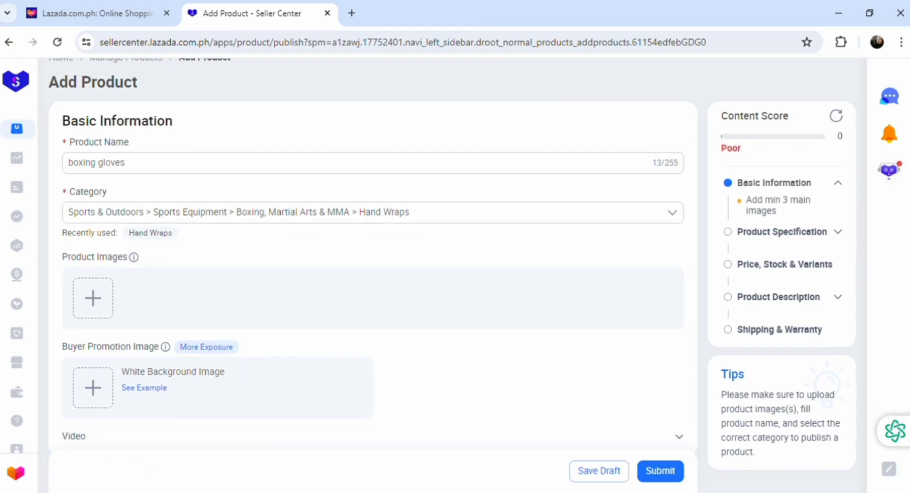
scroll(373, 275, "down", 6)
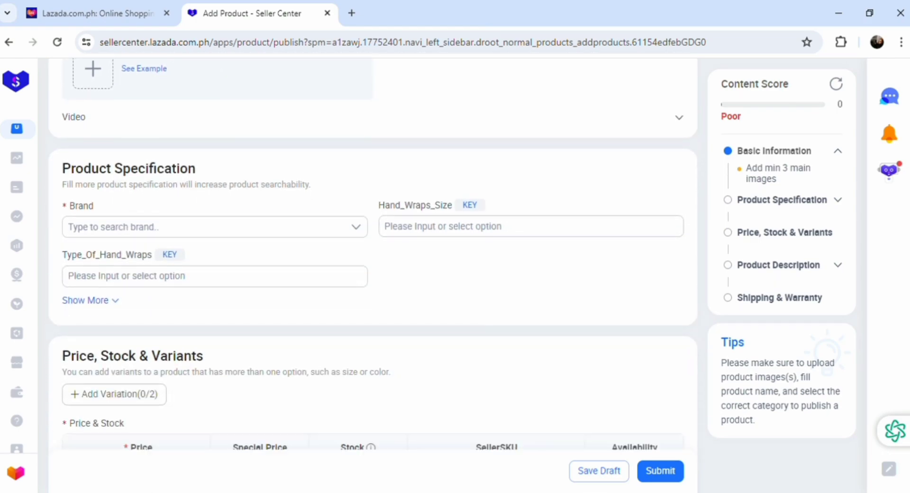
scroll(372, 275, "down", 2)
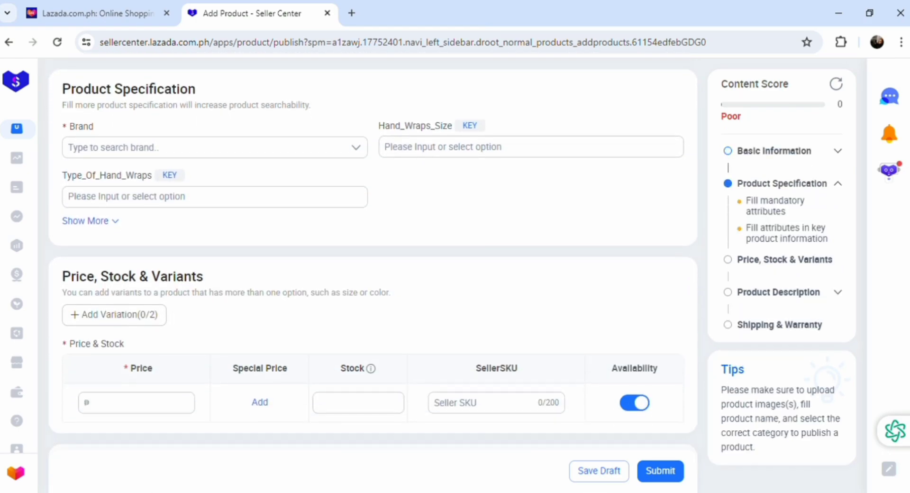
- Set Brand to Venum, Hand_Wraps_Size to 4M and Type_Of_Hand_Wraps to Mexican Style
left_click(222, 157)
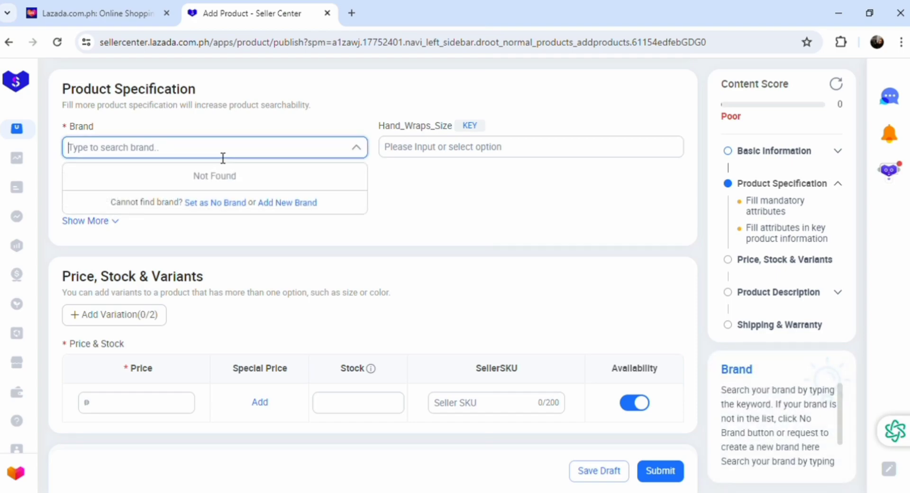
type("venum")
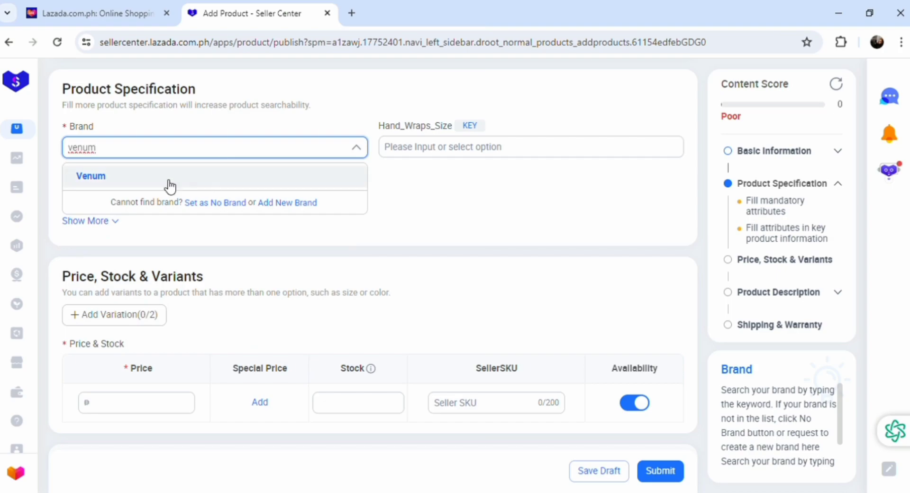
left_click(96, 179)
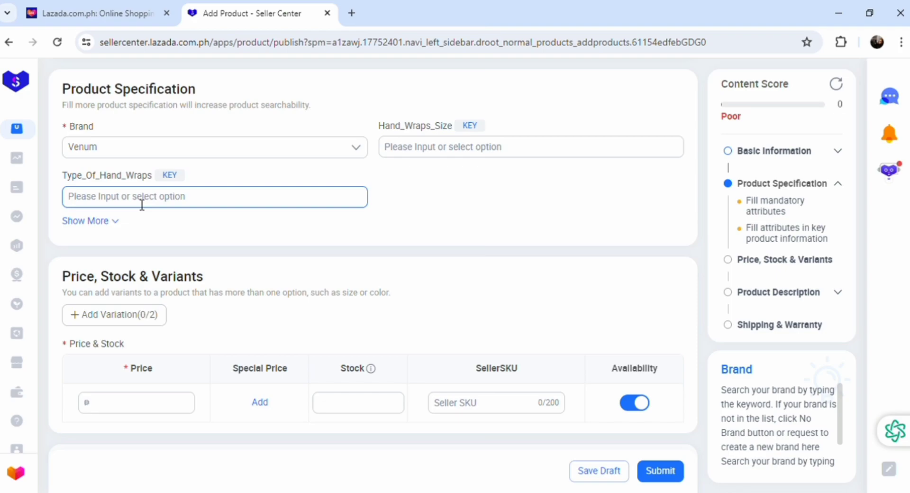
left_click(424, 155)
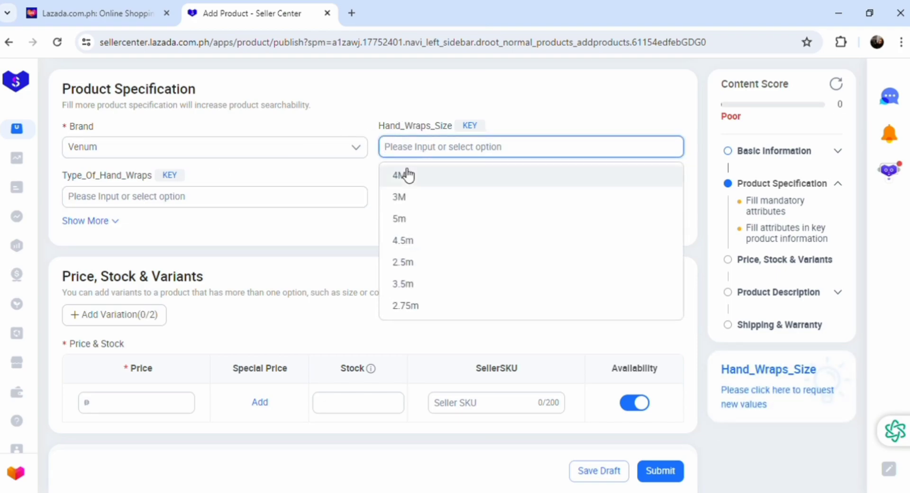
left_click(407, 175)
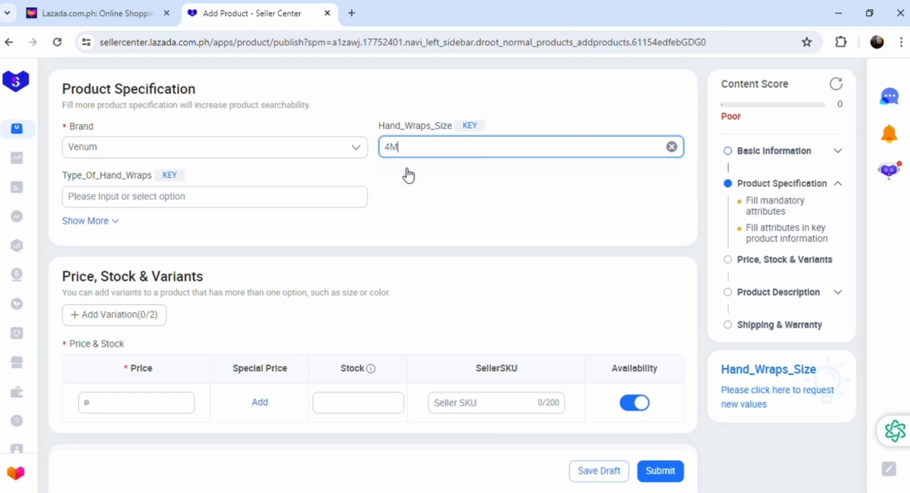
left_click(203, 207)
left_click(124, 248)
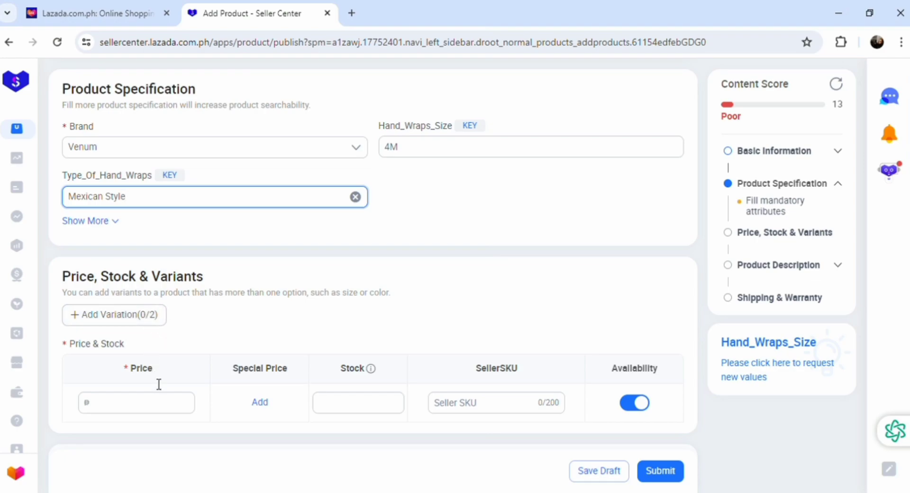
- Enter 500 as the product price, leaving the Stock field next
left_click(138, 413)
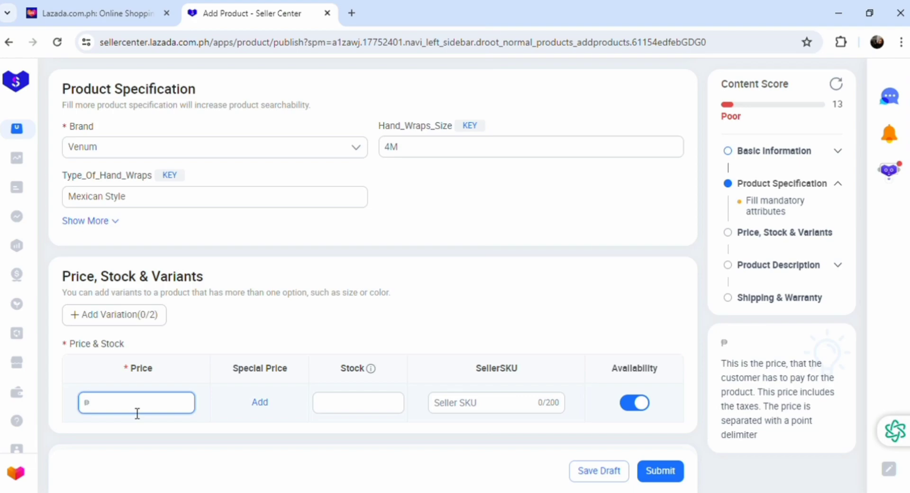
type("500")
left_click(354, 404)
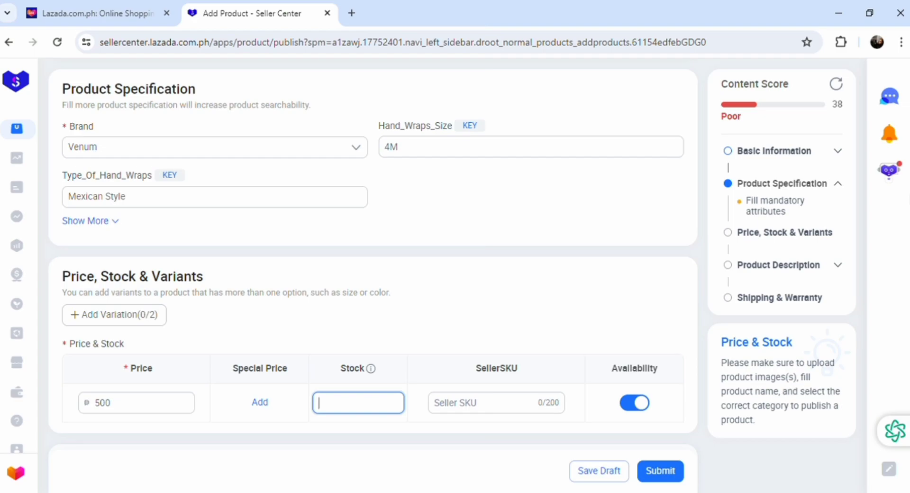
- Write 'this product is high quality branded used by fighters globaly' as the Main Description
scroll(906, 277, "down", 6)
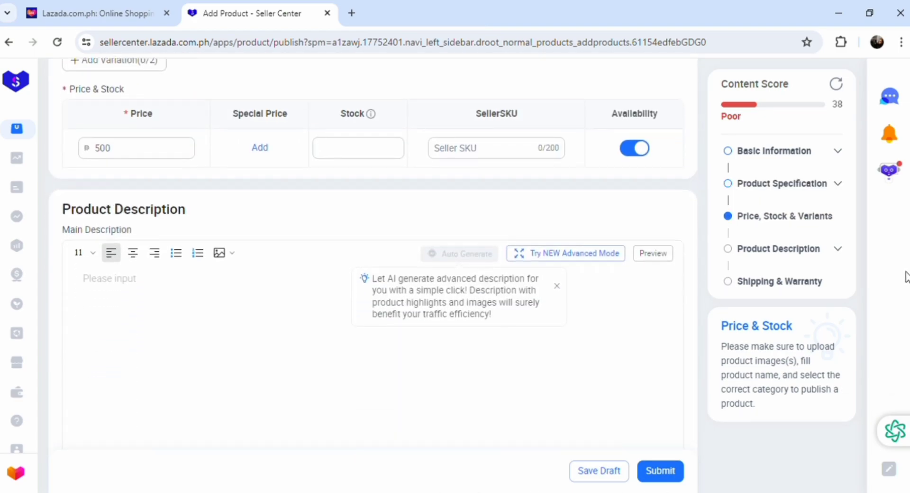
scroll(907, 279, "down", 1)
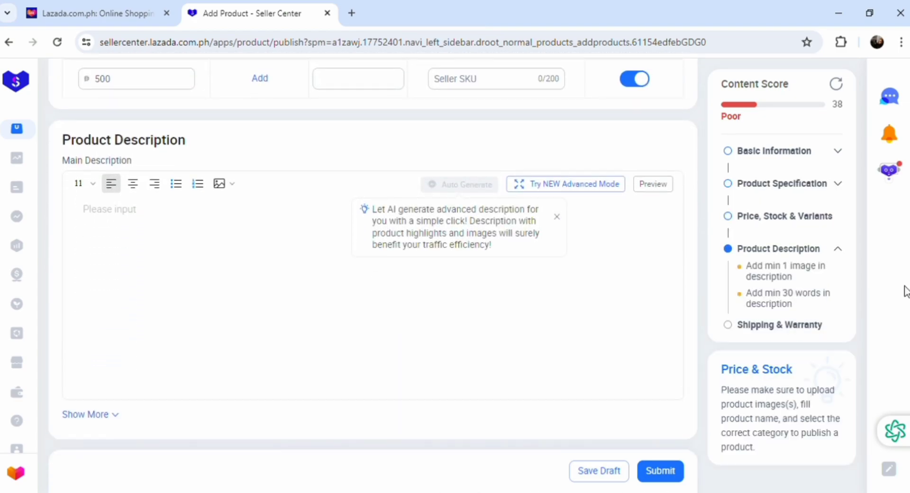
left_click(104, 232)
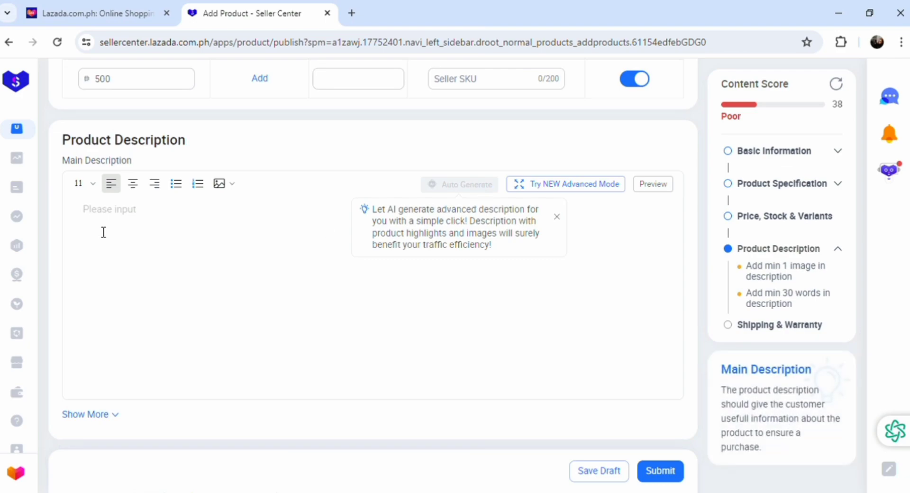
type("this produ")
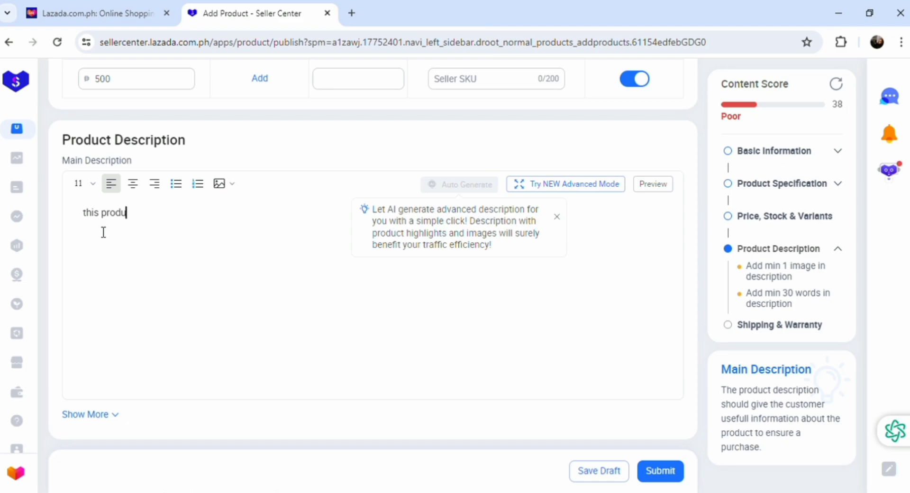
type("ct is high quality b")
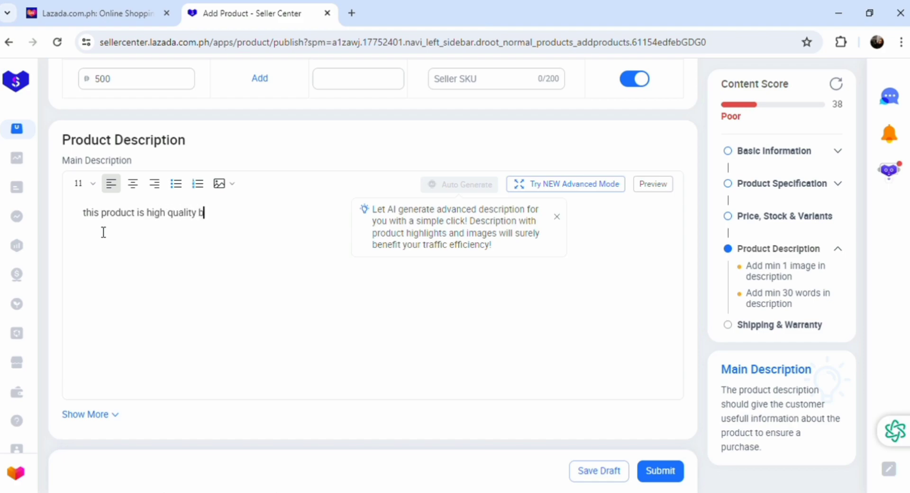
type("randed used")
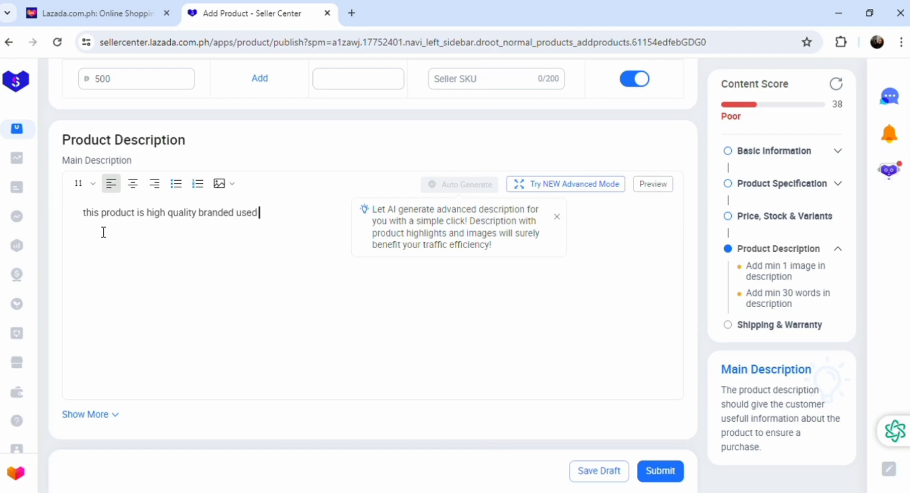
type(" by fighters globaly")
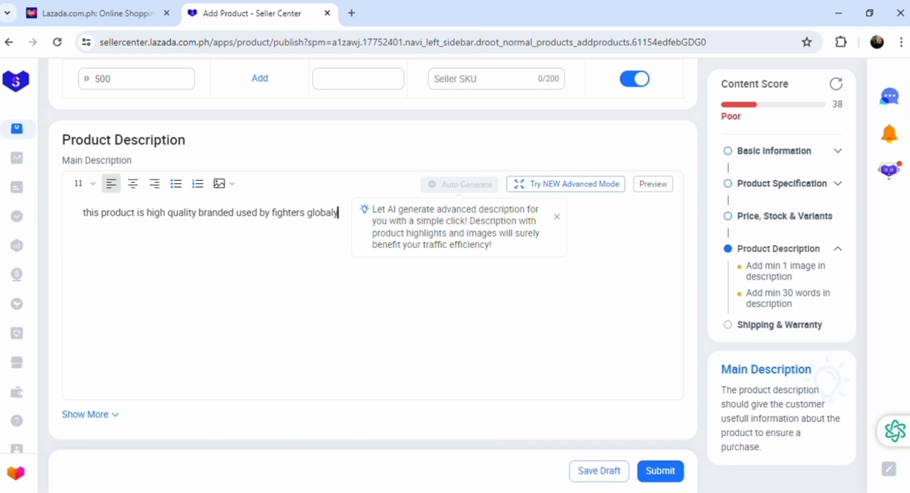
- Enter a package weight of 2, keeping kg as the unit
scroll(373, 258, "down", 3)
scroll(373, 259, "down", 3)
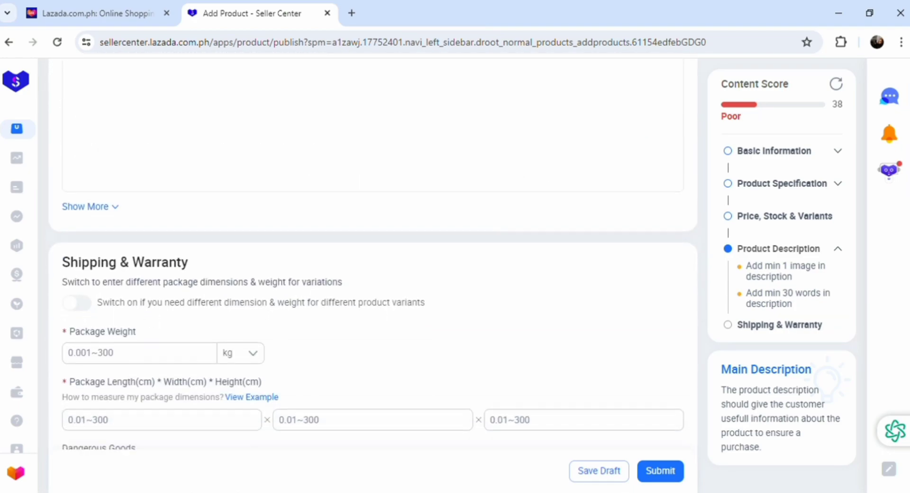
scroll(373, 258, "down", 2)
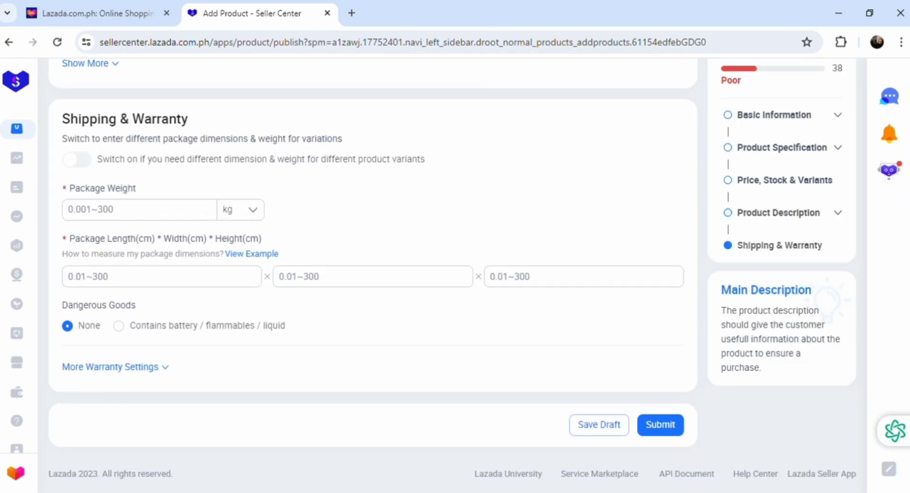
scroll(721, 372, "up", 2)
left_click(198, 248)
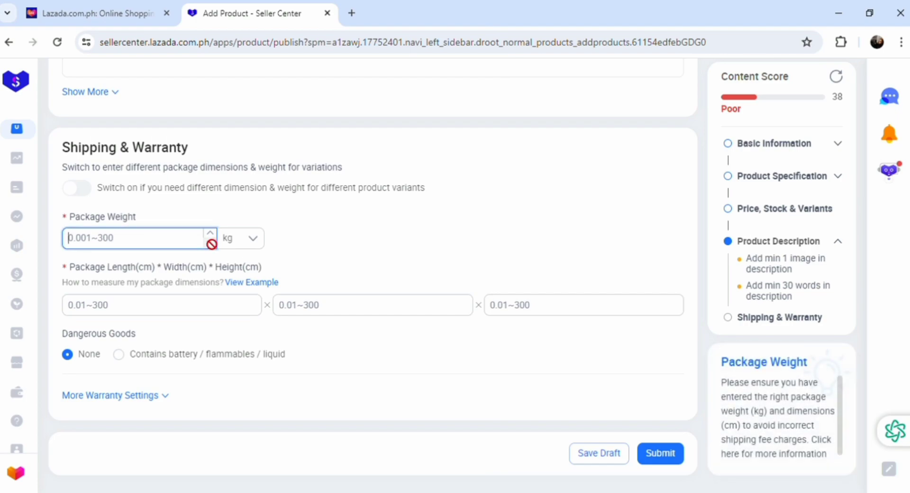
left_click(256, 241)
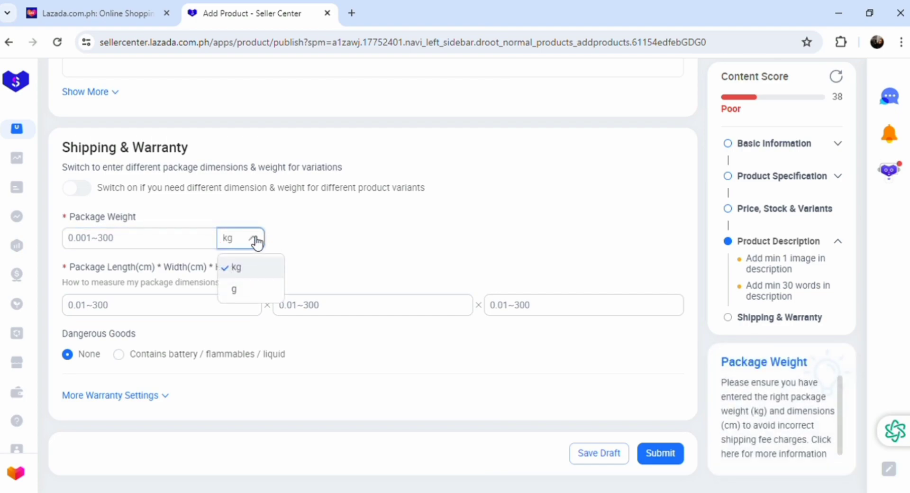
left_click(159, 245)
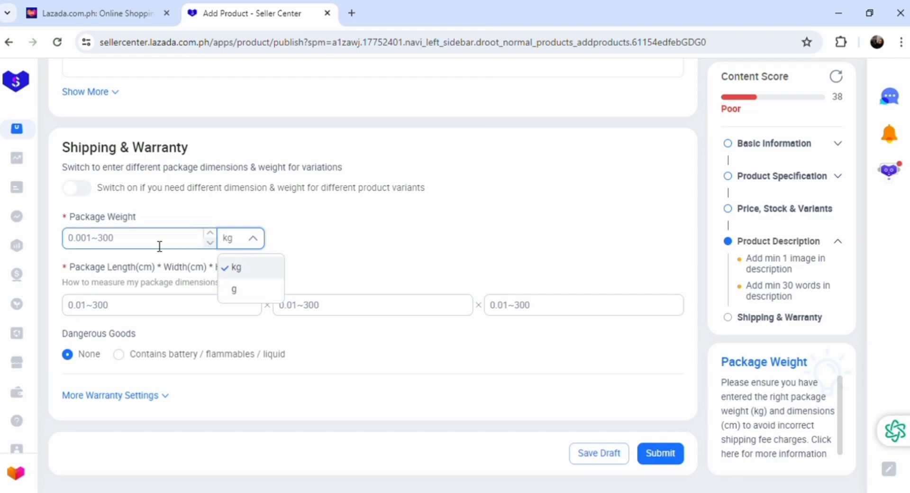
type("2")
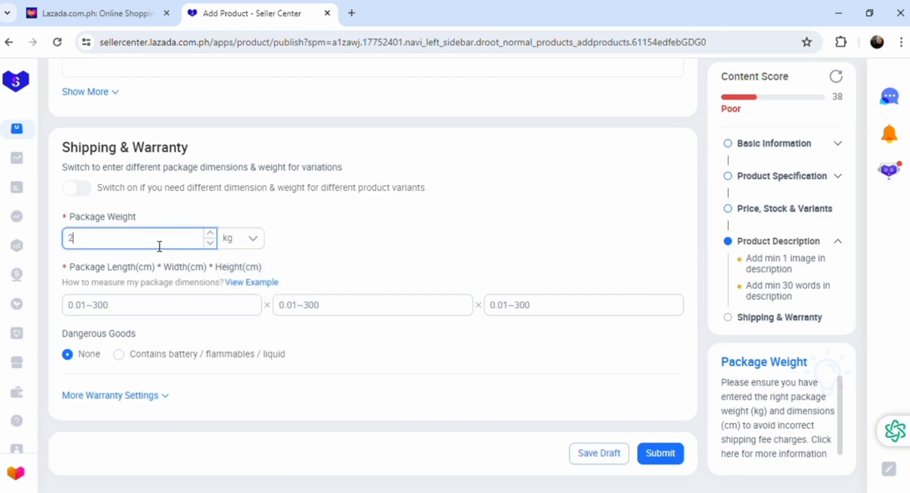
- Enter package length 3, width 4 and height 5 cm
left_click(126, 312)
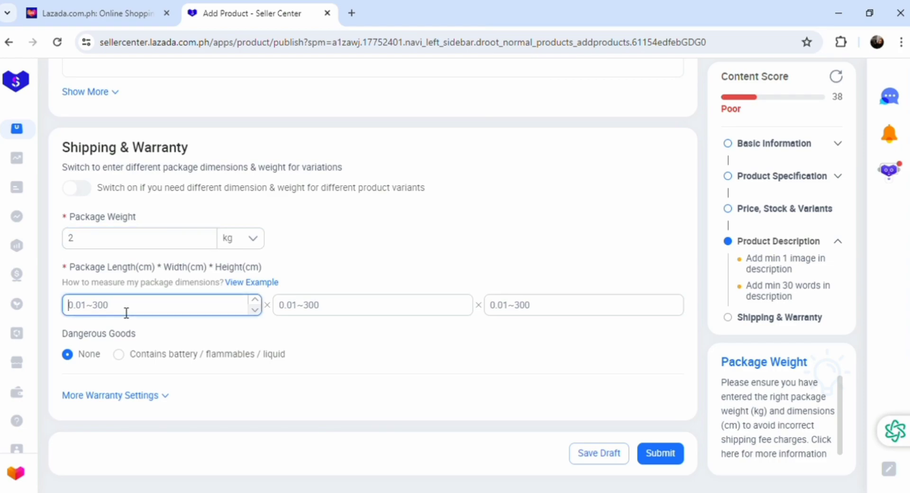
type("3")
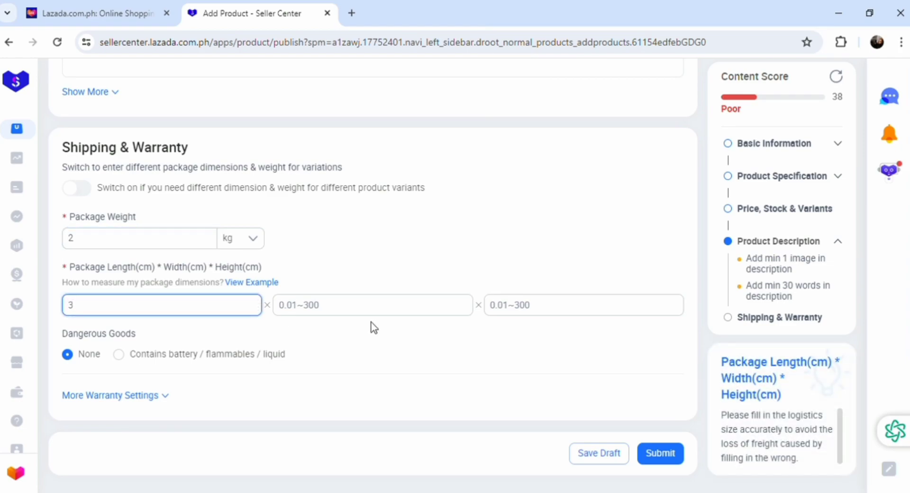
left_click(365, 314)
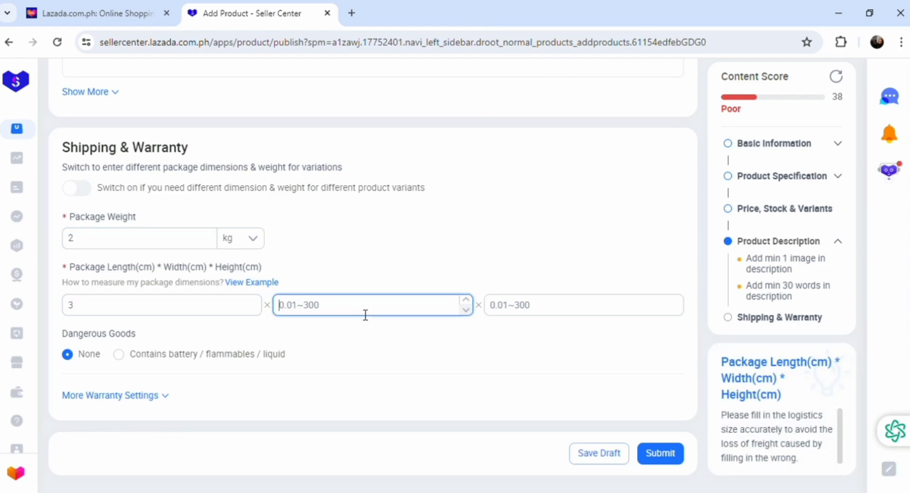
type("4")
left_click(561, 305)
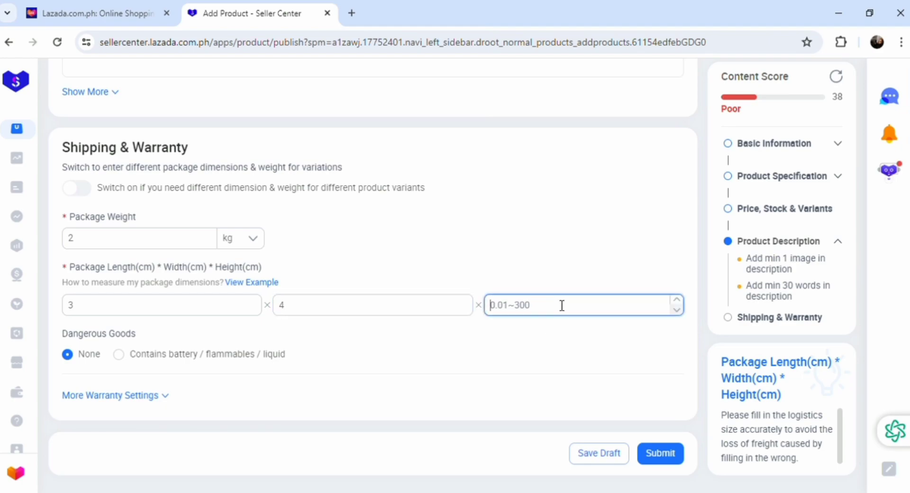
type("5")
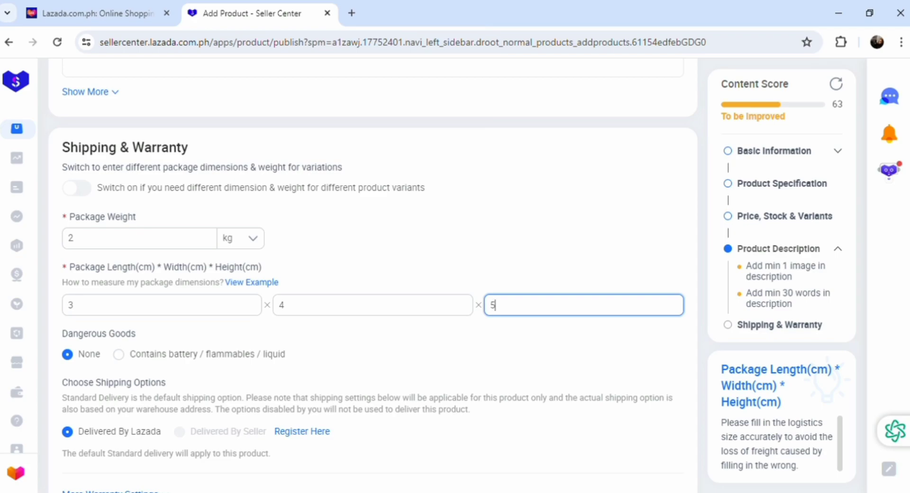
scroll(908, 396, "down", 3)
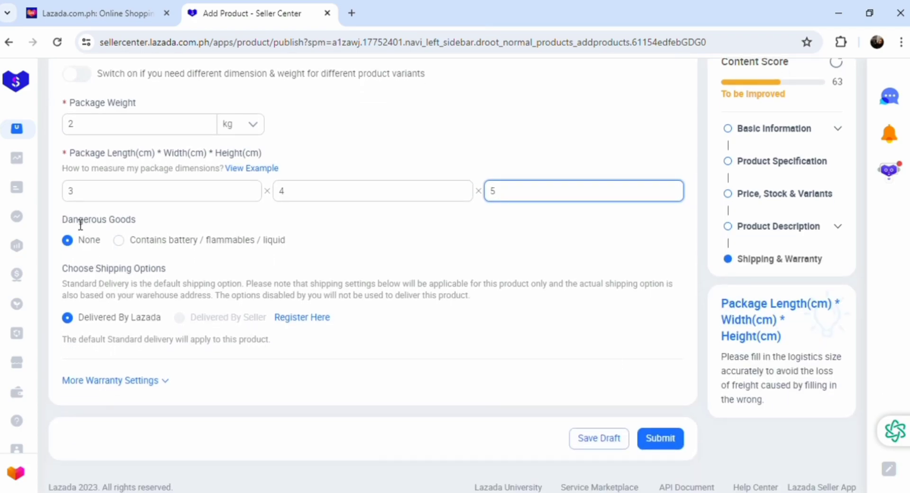
left_click_drag(78, 223, 254, 254)
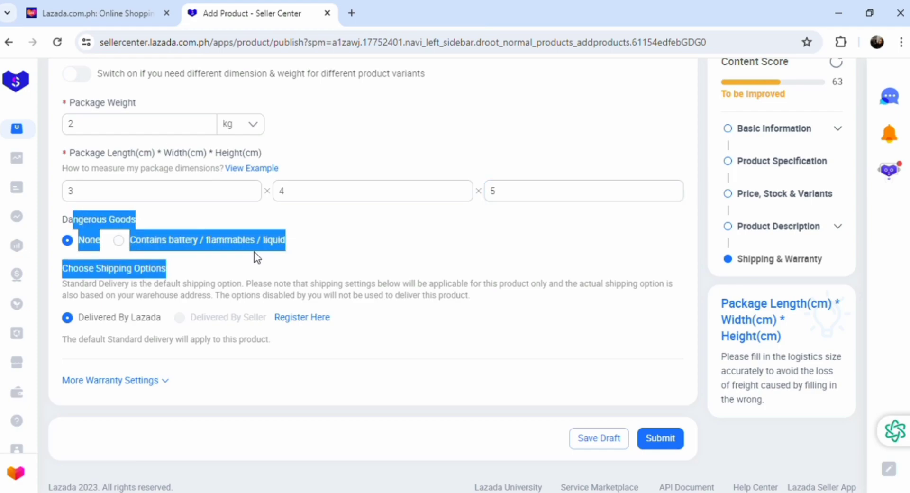
left_click(243, 422)
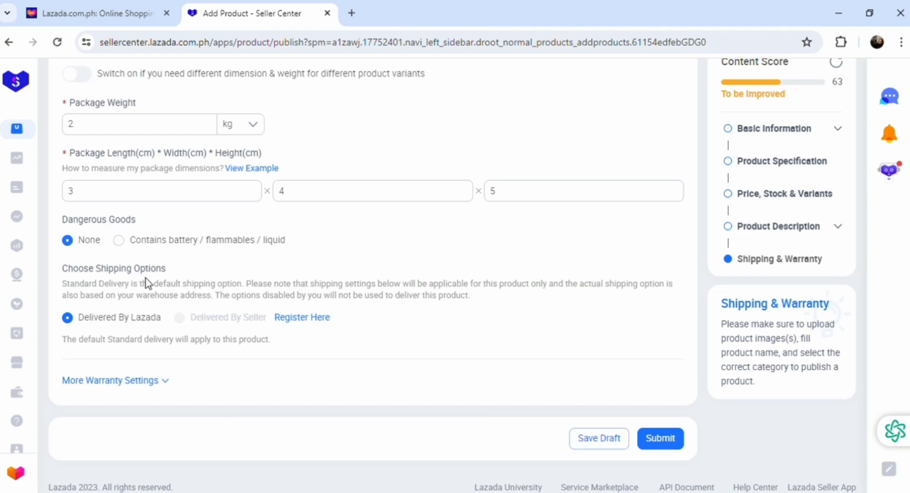
left_click_drag(71, 290, 332, 316)
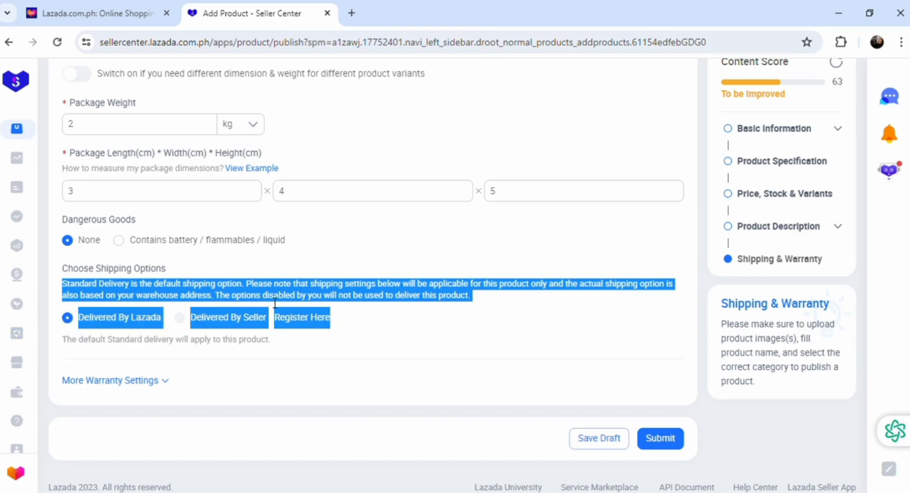
left_click(256, 405)
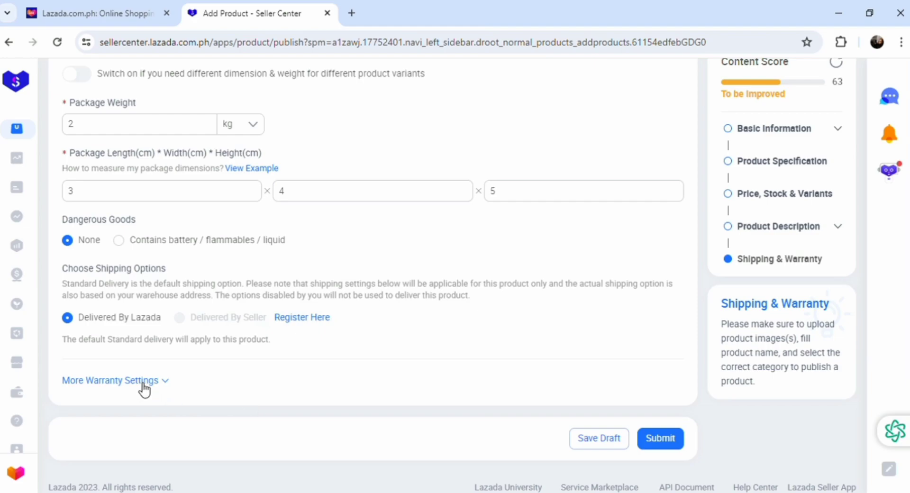
- Save the boxing gloves listing as a draft, then submit it
left_click(615, 444)
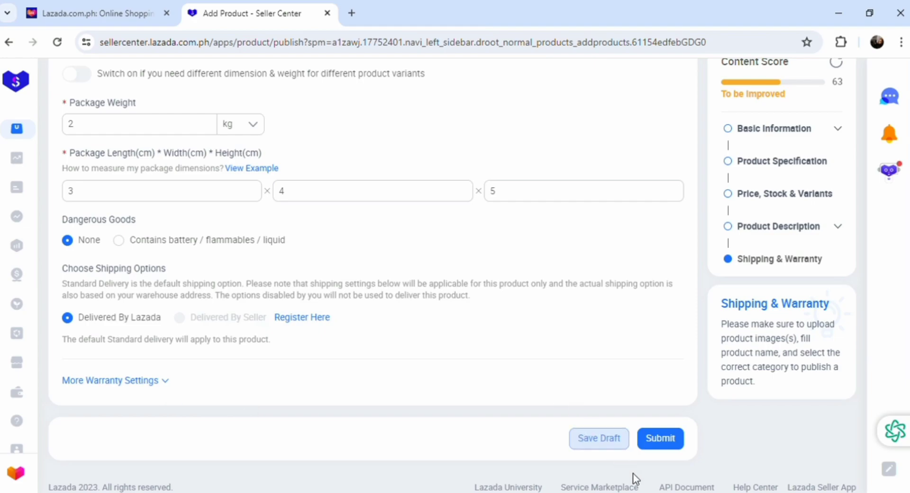
left_click(662, 453)
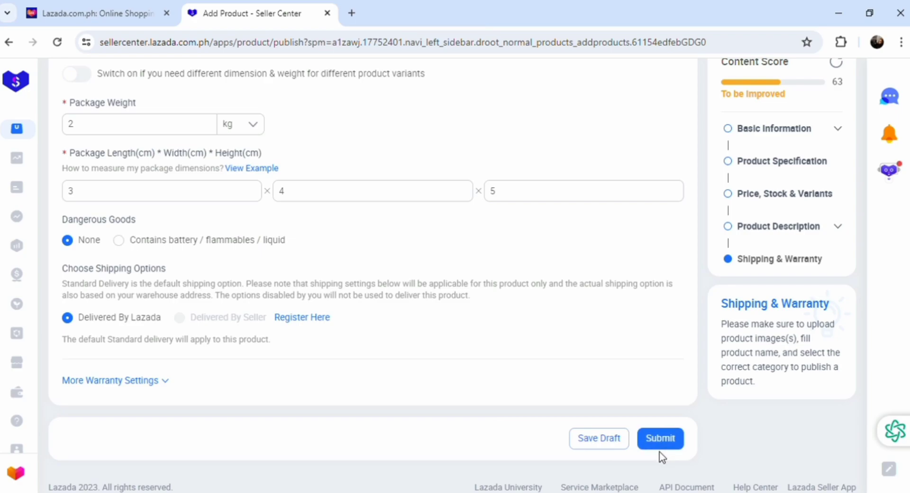